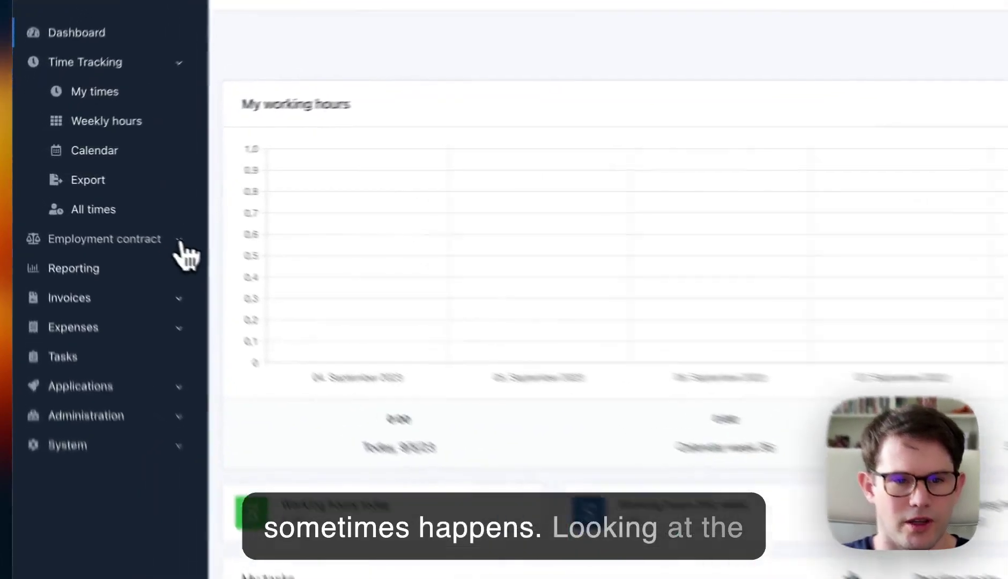
# Open the 2023 Working times account from the Employment contract menu.
pyautogui.click(181, 243)
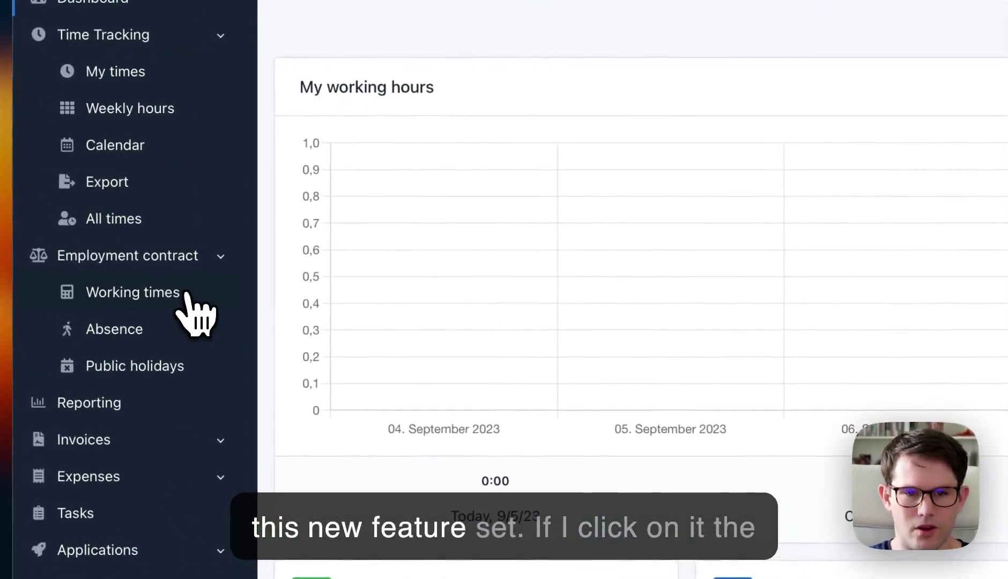
pyautogui.click(190, 295)
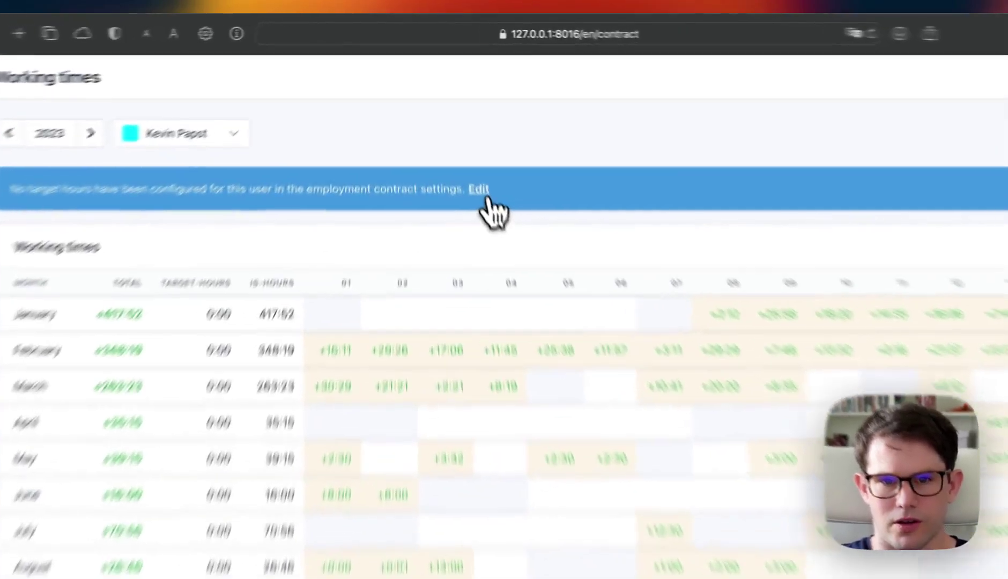
# Set the contract to 8:00 target hours Monday–Friday and 0:00 weekends, a 40-hour week.
pyautogui.click(452, 125)
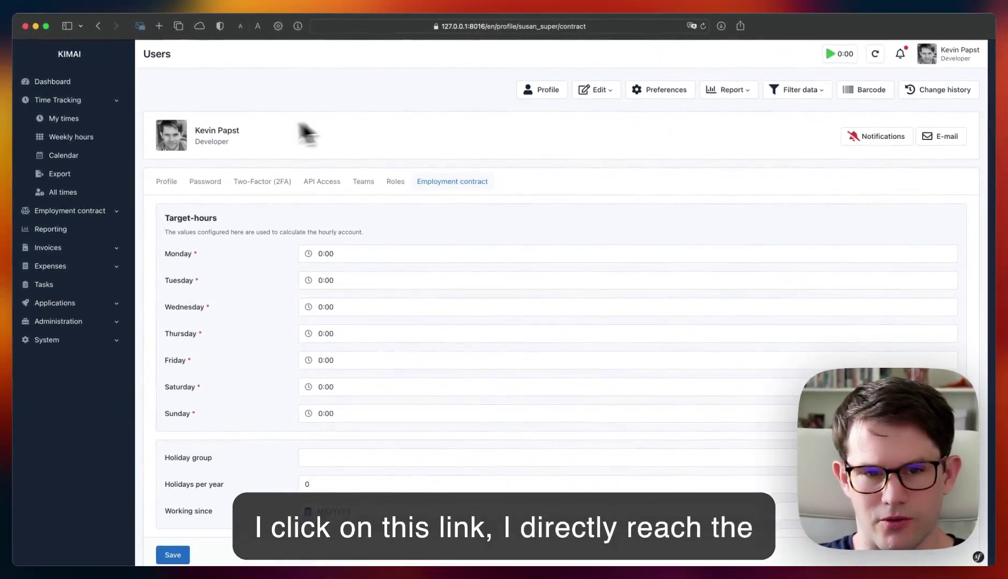
pyautogui.click(343, 253)
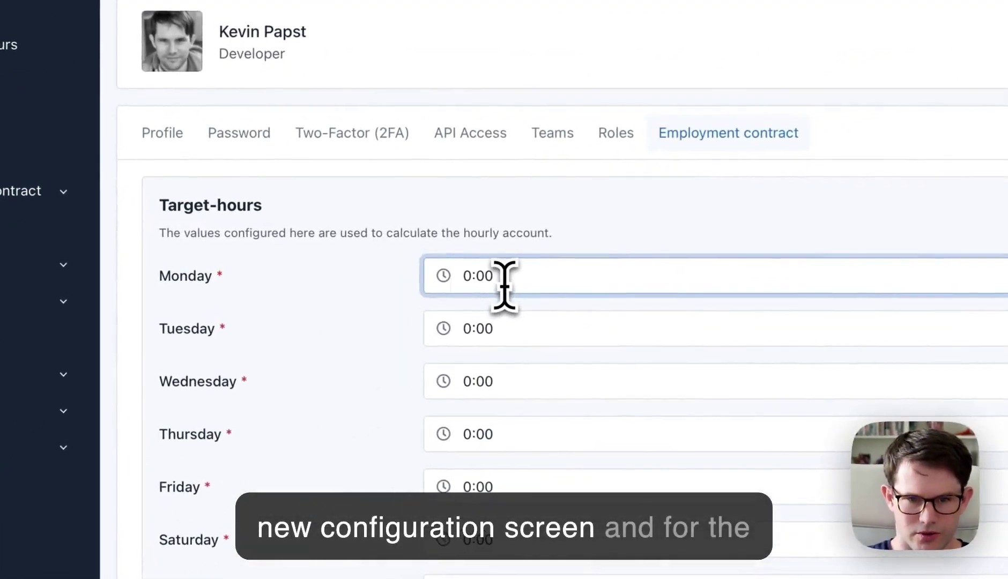
pyautogui.write('8')
pyautogui.press('Tab')
pyautogui.write('8')
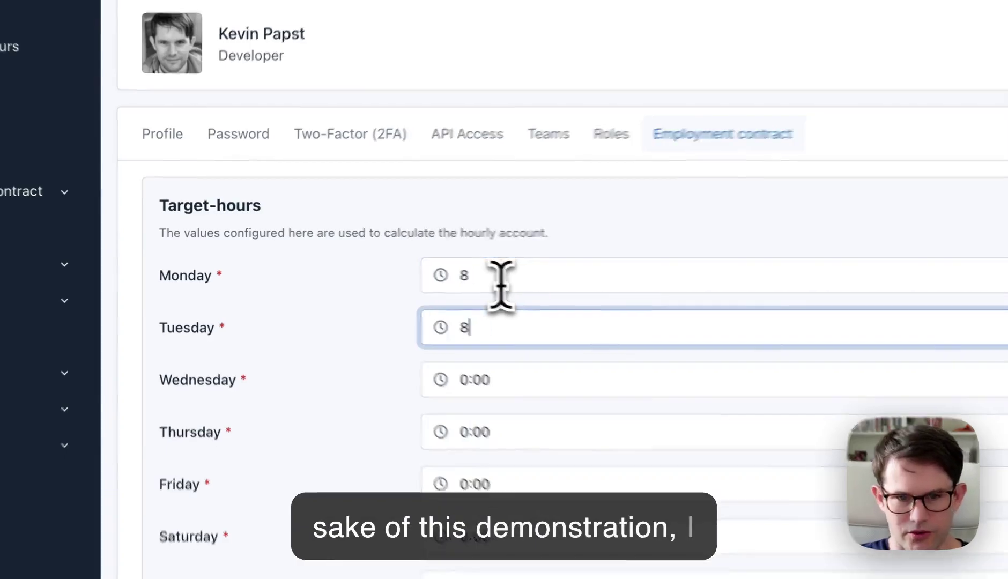
pyautogui.press('Tab')
pyautogui.write('8\t8')
pyautogui.press('Tab')
pyautogui.write('8')
pyautogui.scroll(-1, 339, 258)
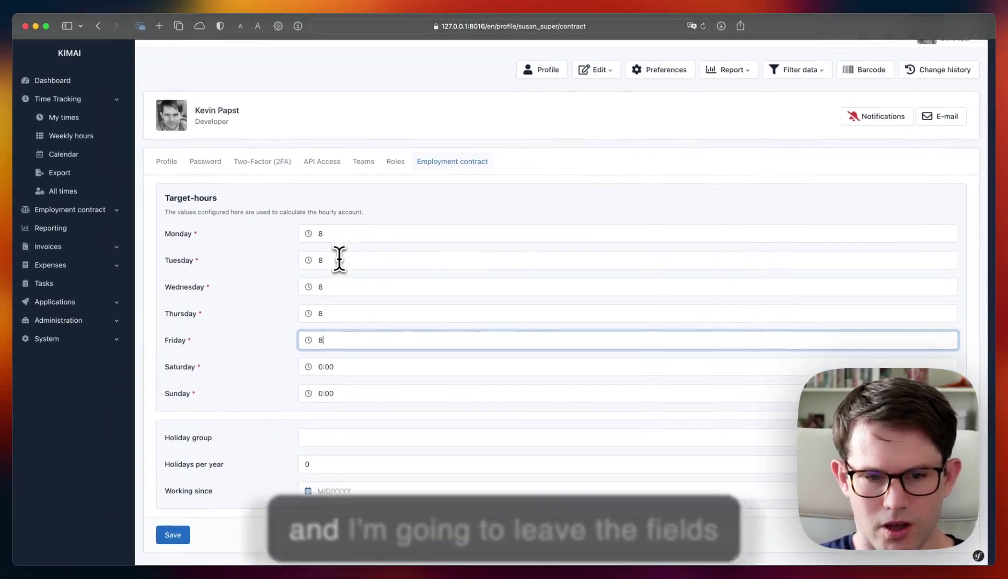
pyautogui.click(318, 471)
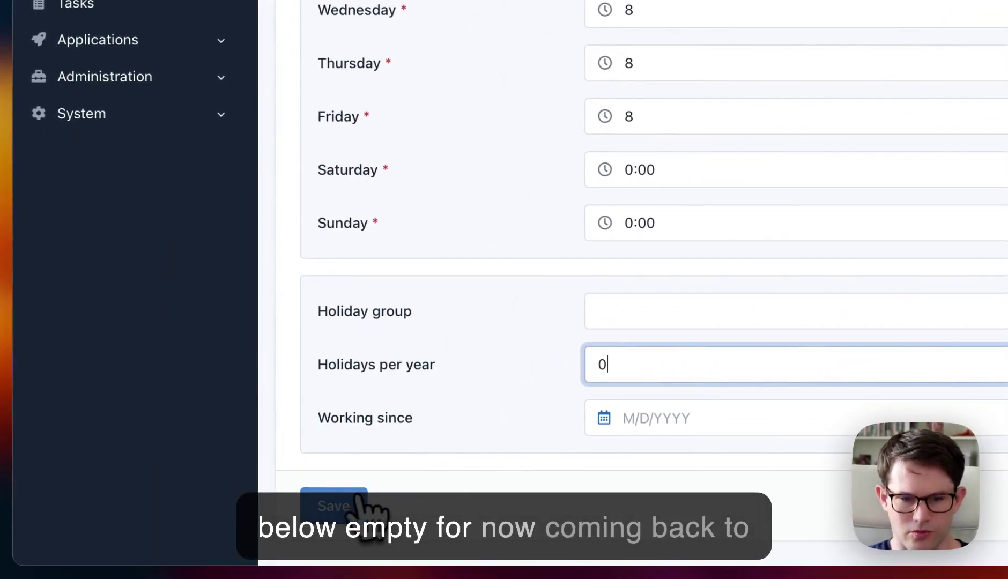
pyautogui.click(349, 503)
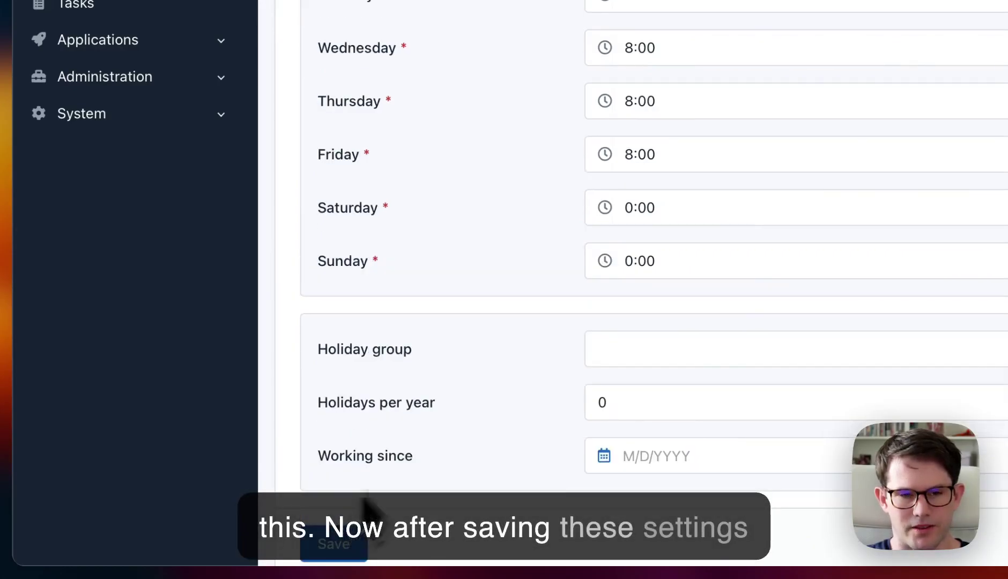
pyautogui.scroll(5, 370, 504)
pyautogui.click(225, 177)
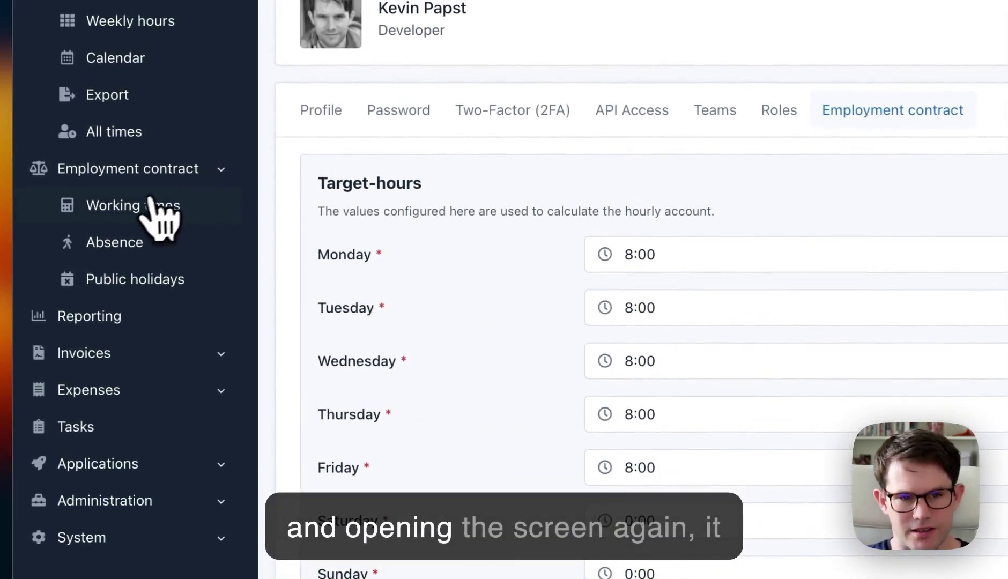
# Review the -198:13 balance, the weekly target-hours breakdown and the monthly time card.
pyautogui.click(135, 206)
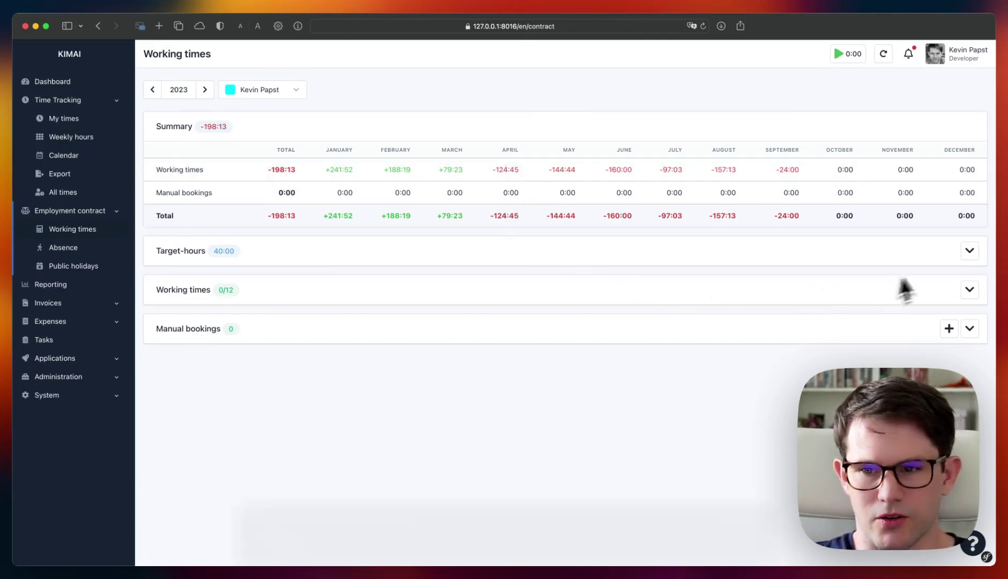
pyautogui.click(969, 250)
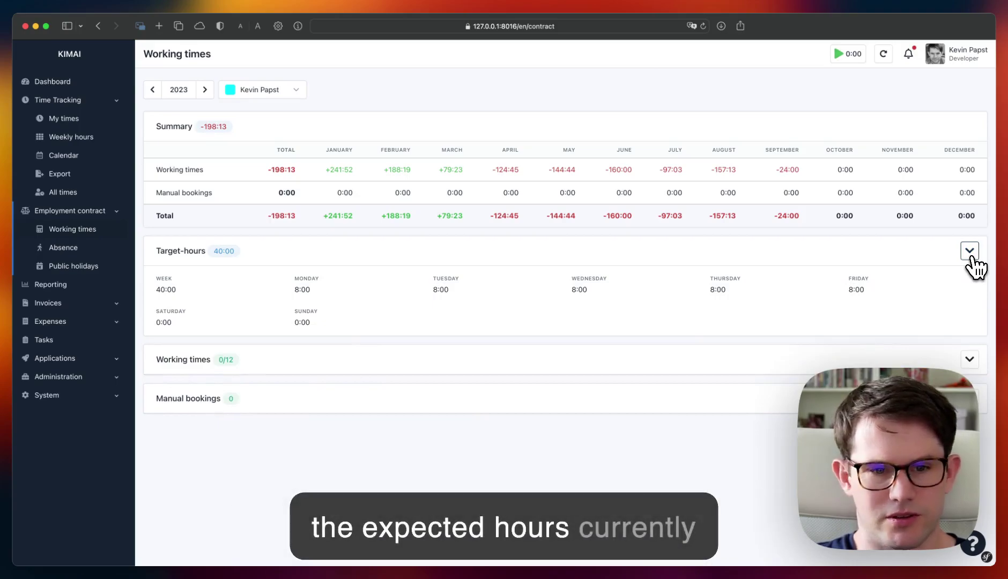
pyautogui.click(969, 250)
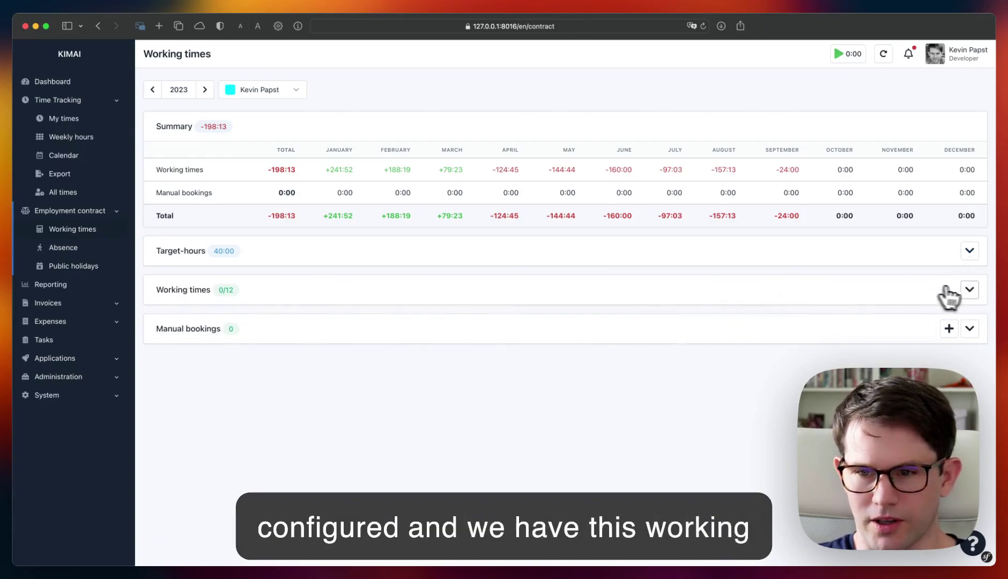
pyautogui.click(969, 290)
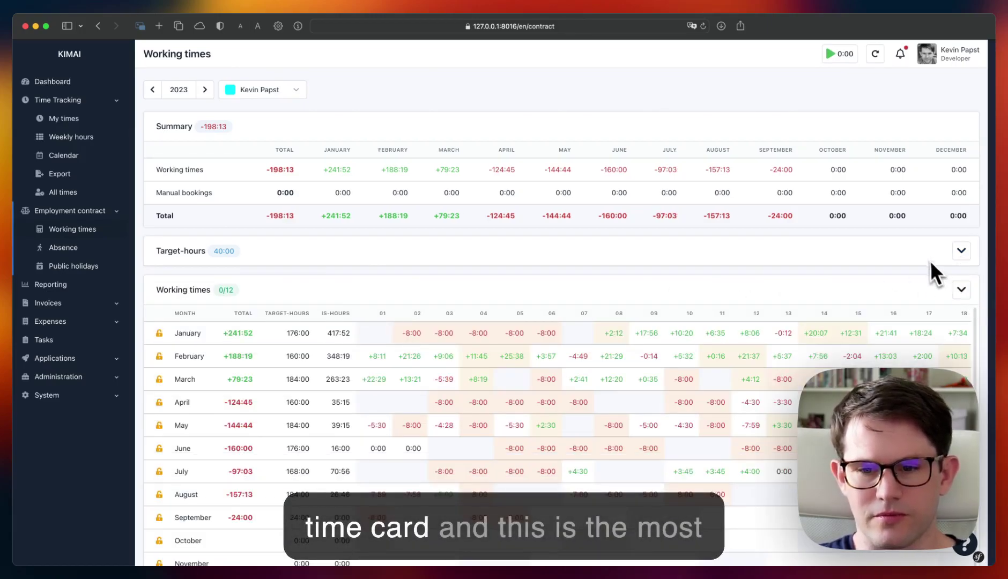
pyautogui.scroll(-4, 929, 262)
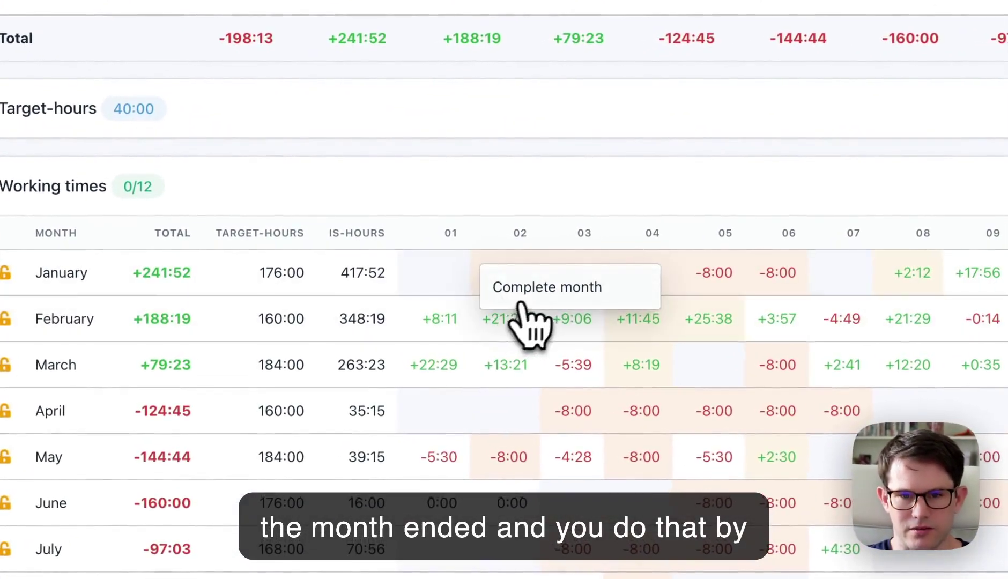
# Lock January 2023 as completed and check the table shows 1 of 12 months.
pyautogui.click(524, 297)
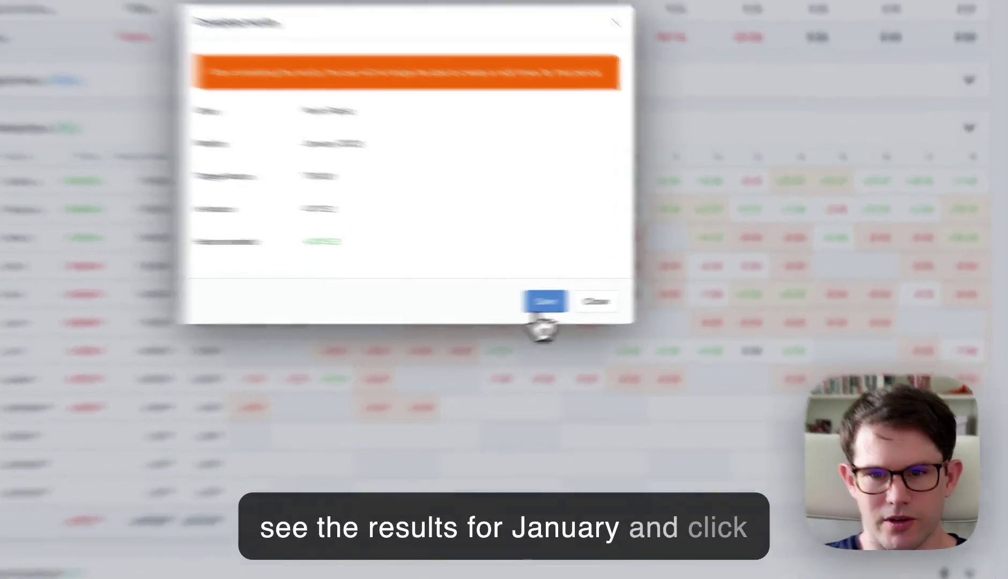
pyautogui.click(616, 296)
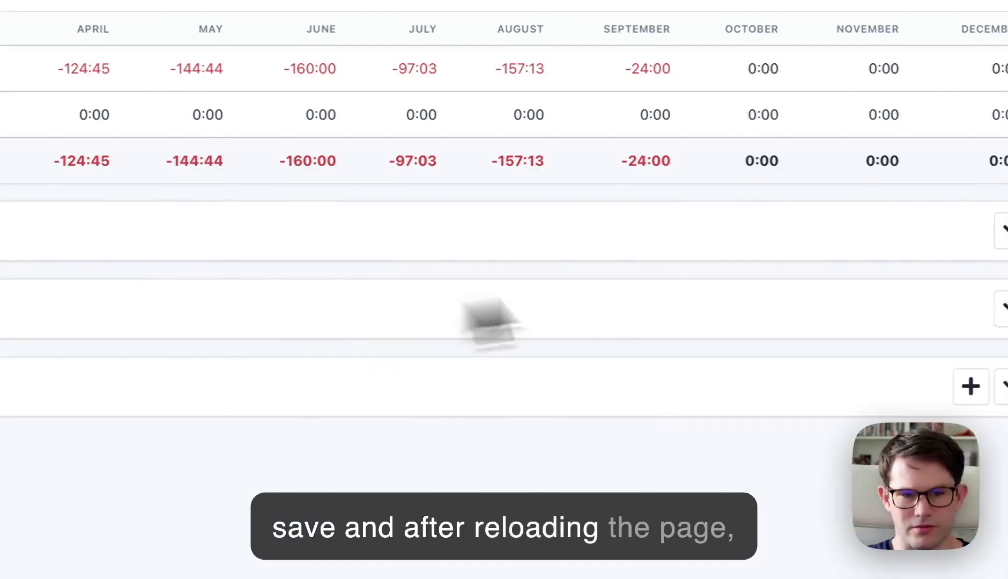
pyautogui.click(951, 305)
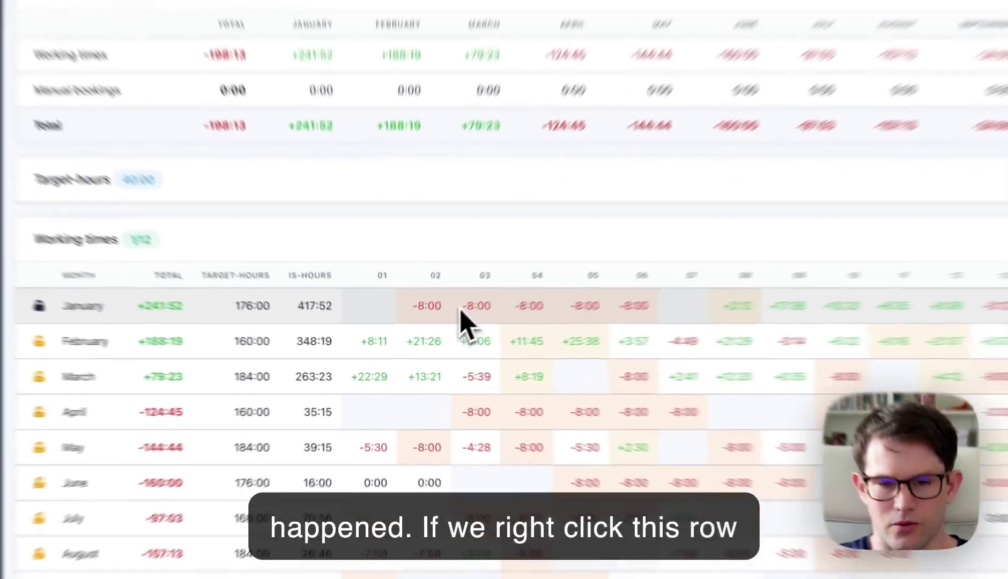
pyautogui.rightClick(432, 333)
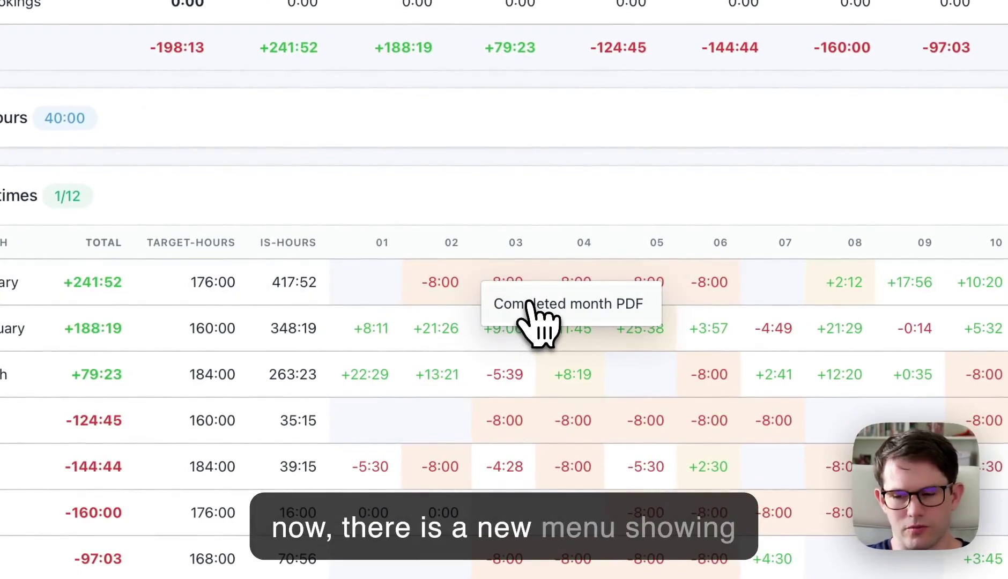
pyautogui.click(528, 303)
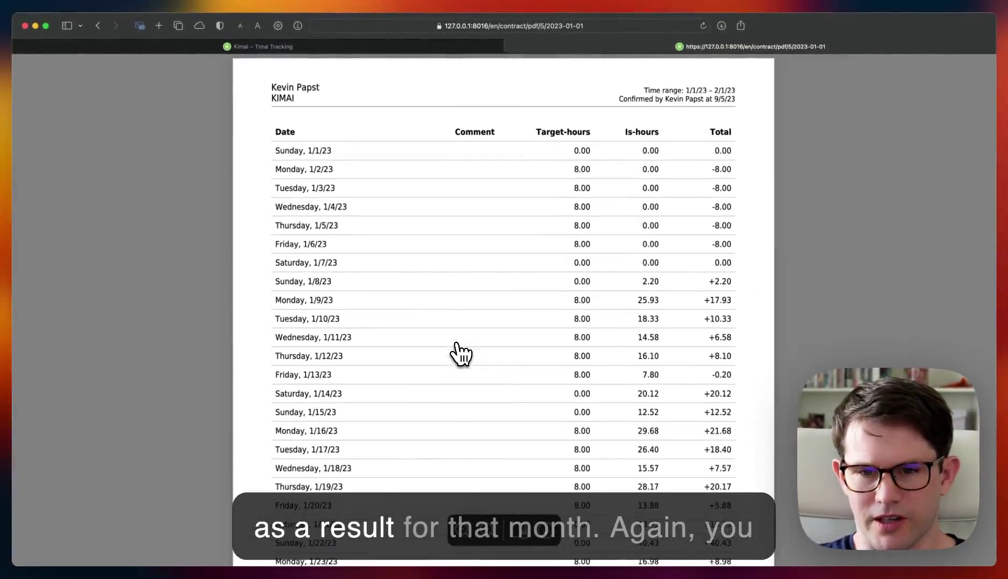
pyautogui.scroll(-3, 459, 353)
pyautogui.scroll(-2, 459, 352)
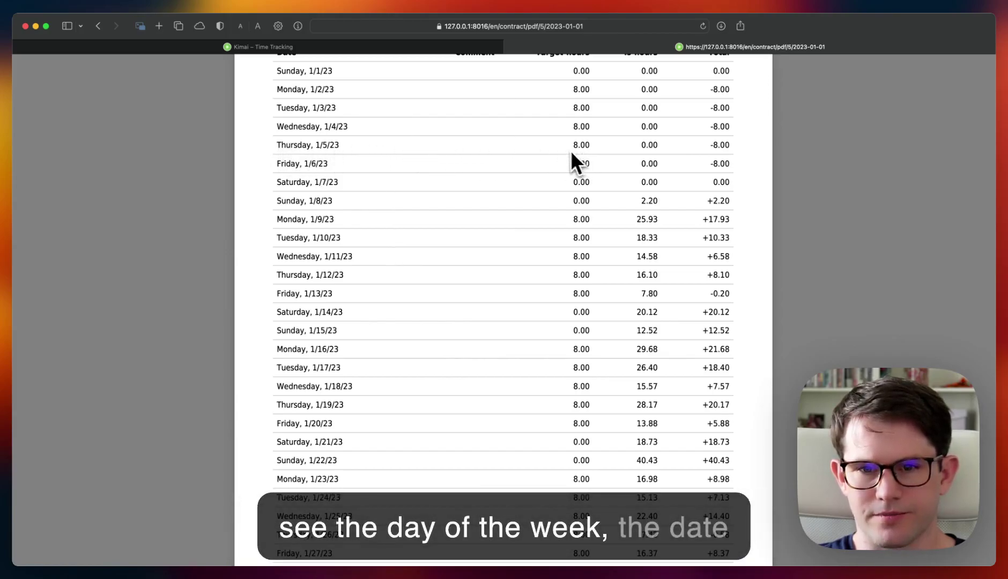
pyautogui.scroll(1, 707, 112)
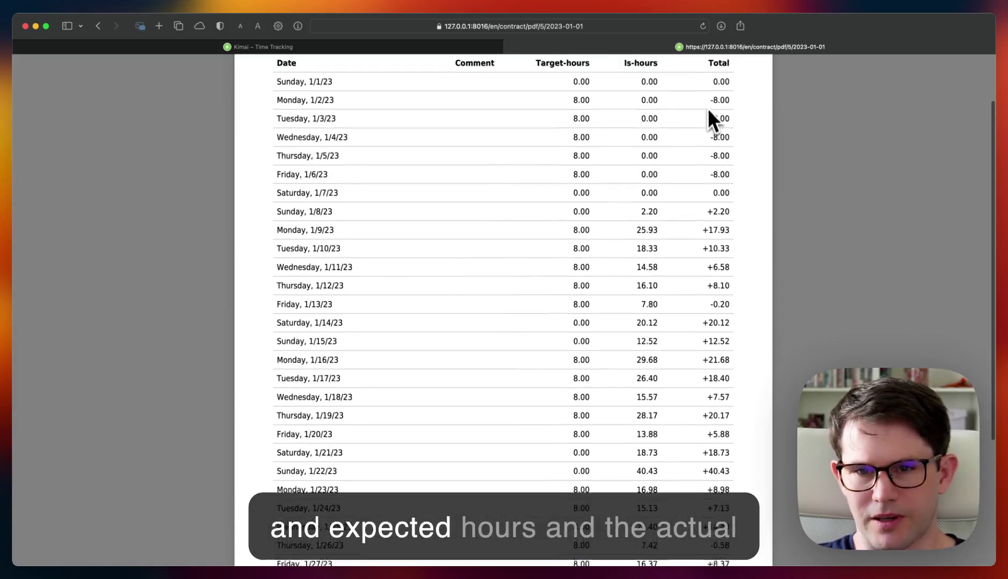
pyautogui.scroll(1, 708, 111)
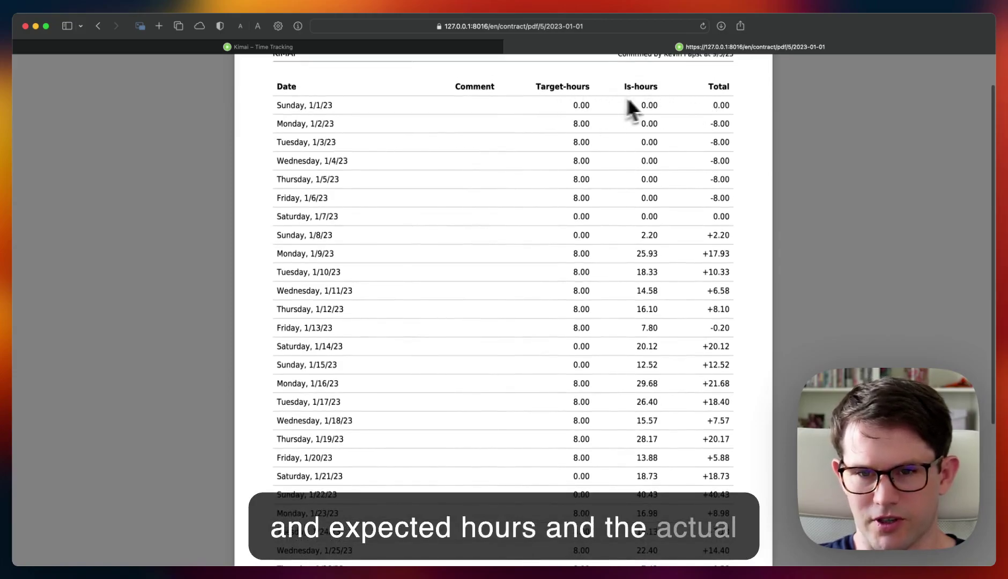
pyautogui.scroll(-1, 660, 421)
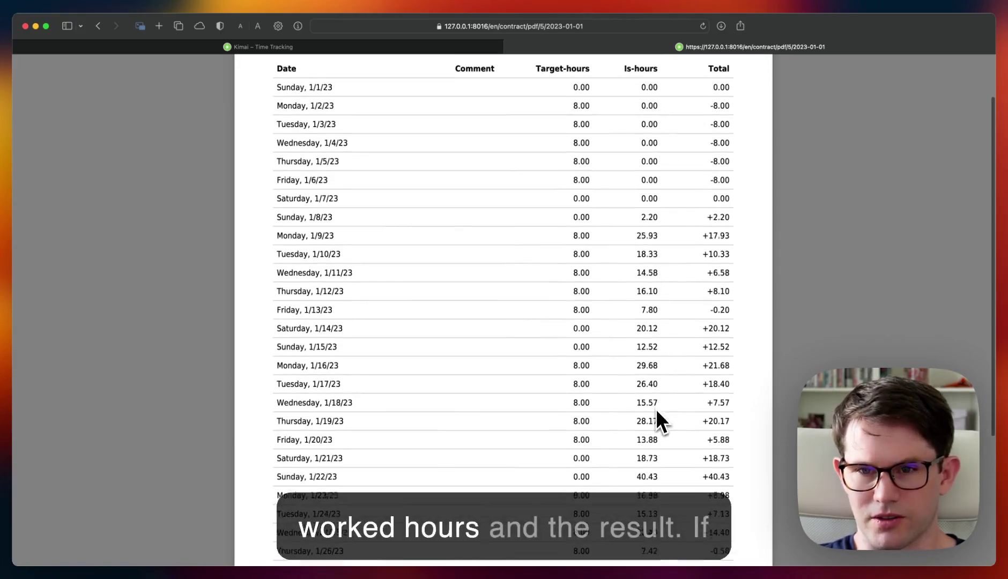
pyautogui.scroll(-3, 656, 408)
pyautogui.scroll(-2, 658, 411)
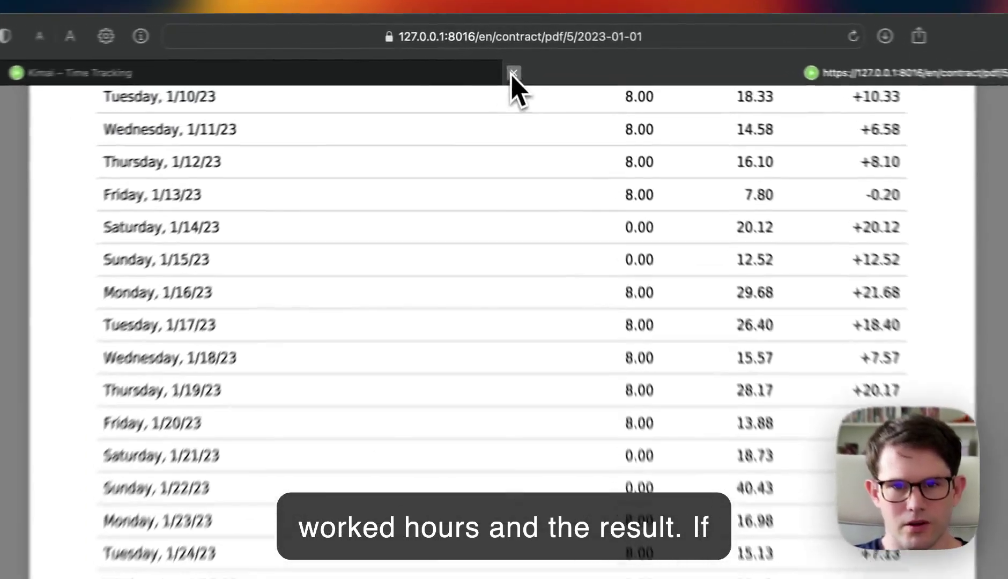
pyautogui.click(512, 47)
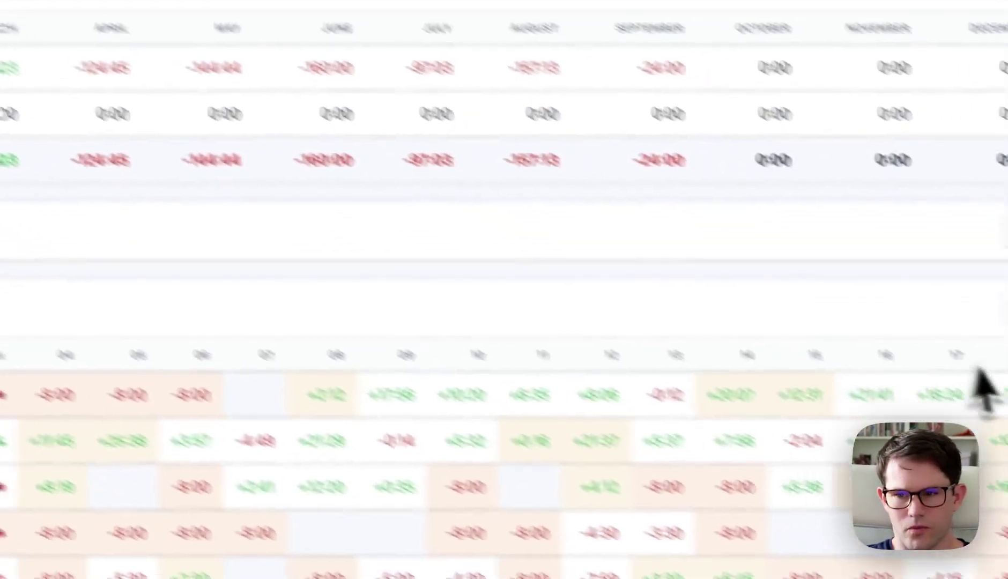
# Start a new manual booking and set its date to 1/1/2023.
pyautogui.click(937, 262)
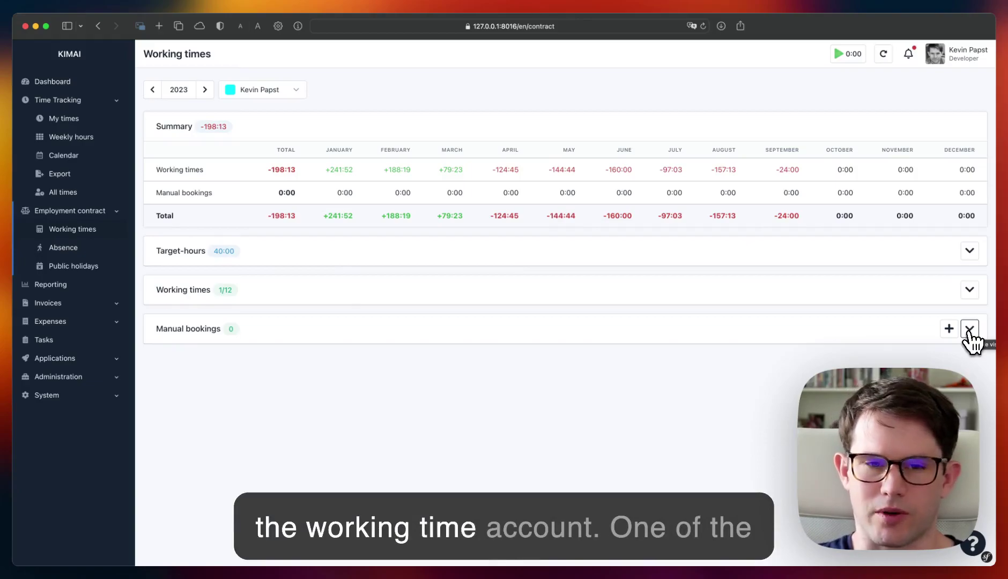
pyautogui.click(968, 328)
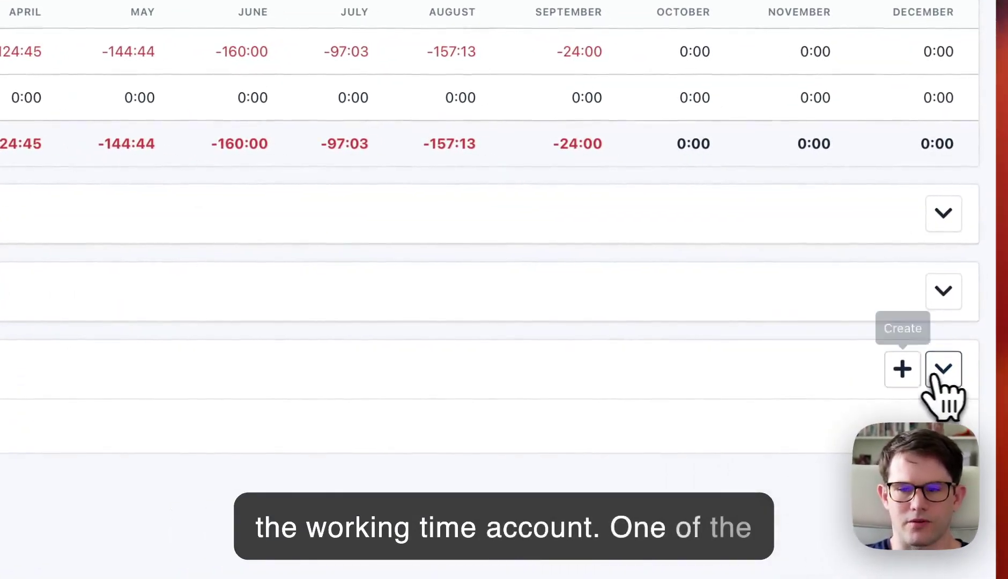
pyautogui.click(904, 376)
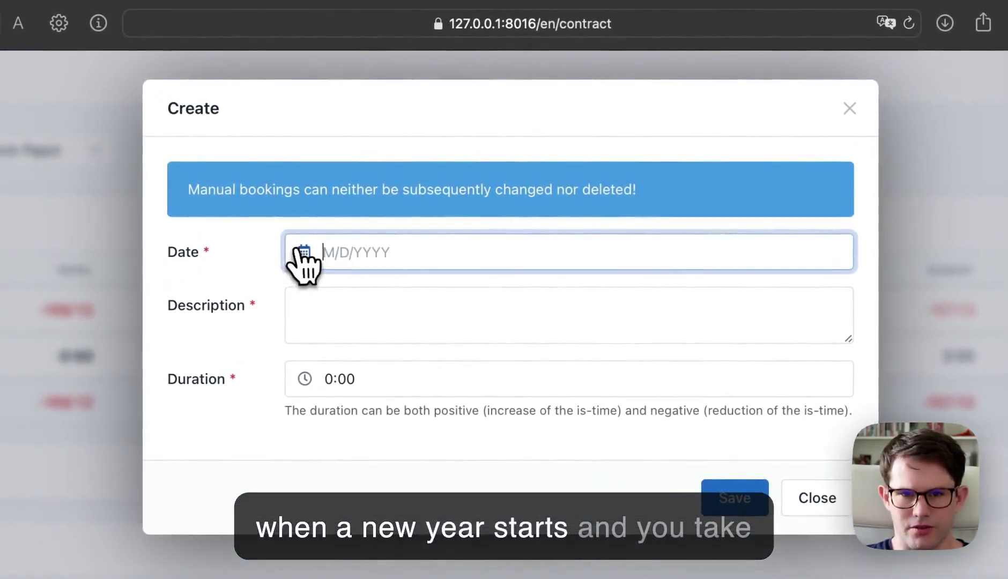
pyautogui.click(303, 252)
pyautogui.doubleClick(325, 252)
pyautogui.write('1/5/2023')
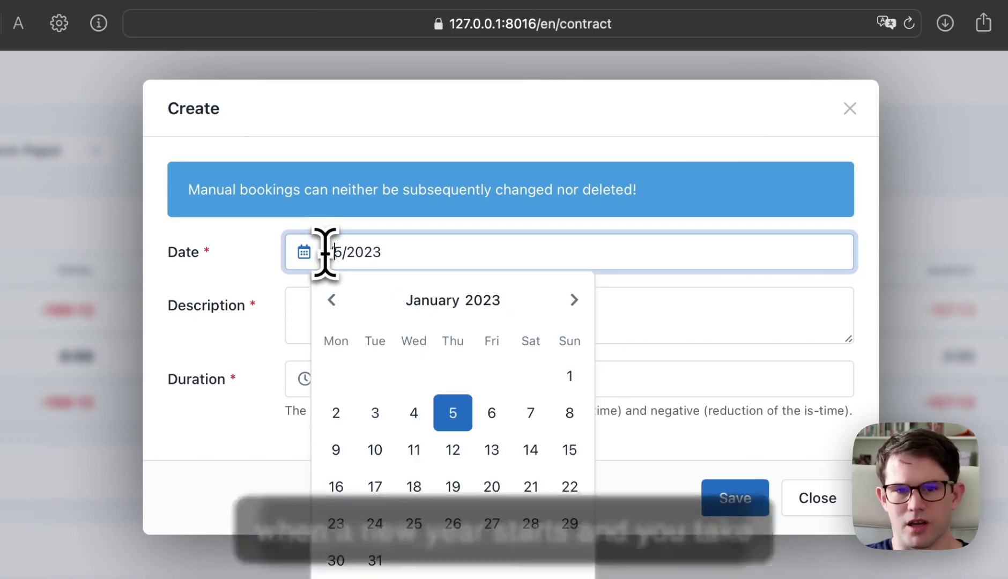
pyautogui.press('Right')
pyautogui.press('Delete')
pyautogui.write('1')
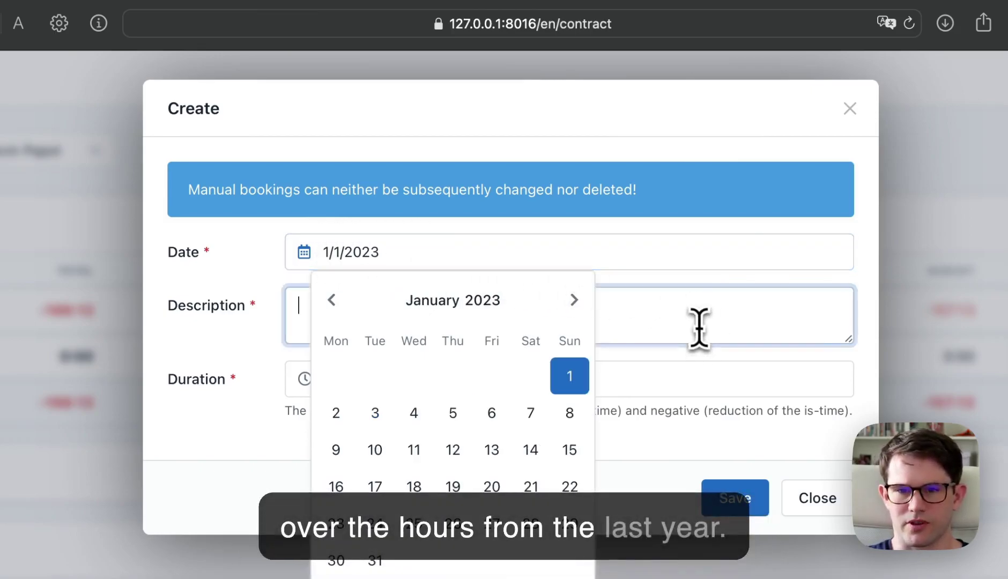
# Describe the booking 'Taking over hours from 2022' with a 340:00 duration and save it.
pyautogui.click(693, 318)
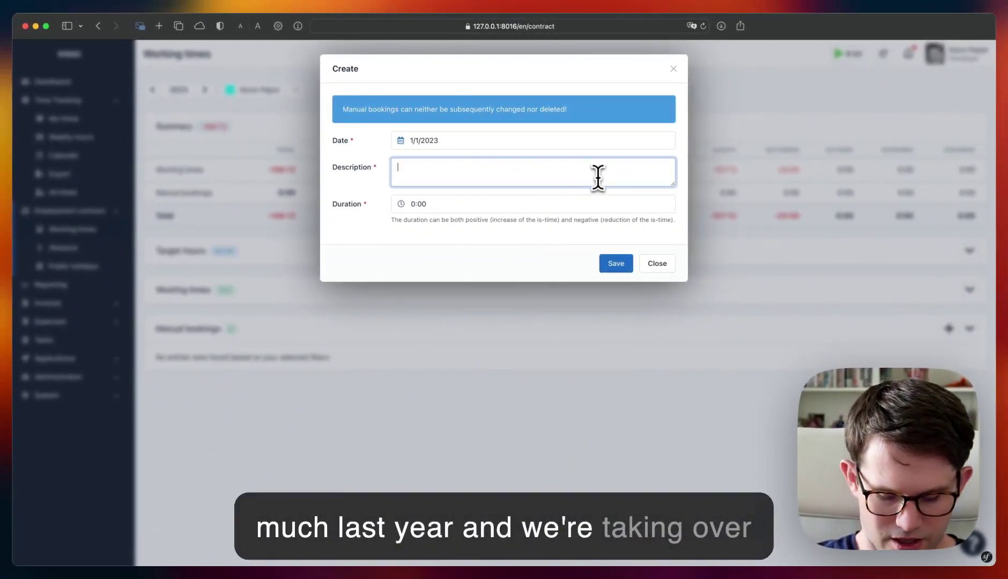
pyautogui.write('Takeing over hours fr')
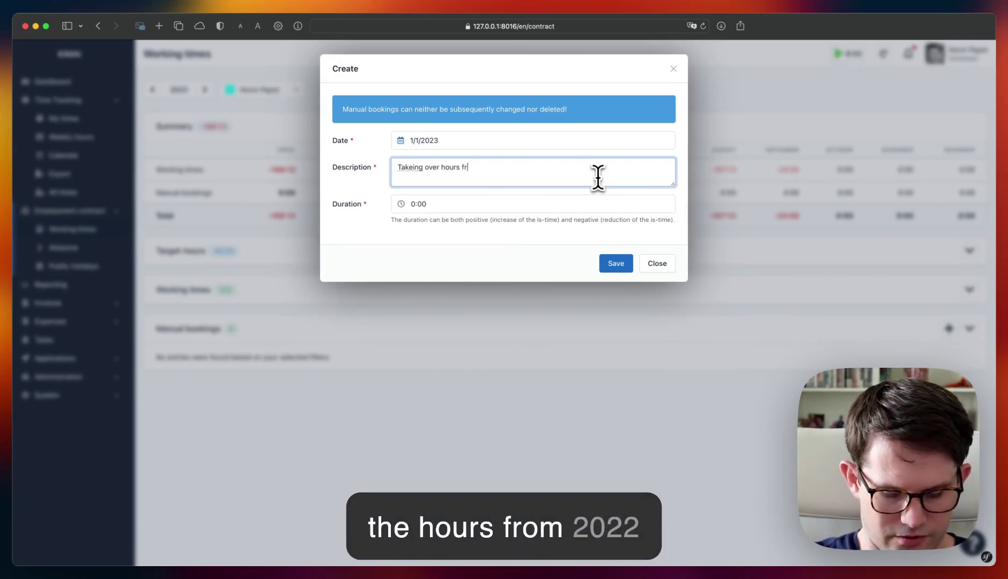
pyautogui.write('22')
pyautogui.click(414, 166)
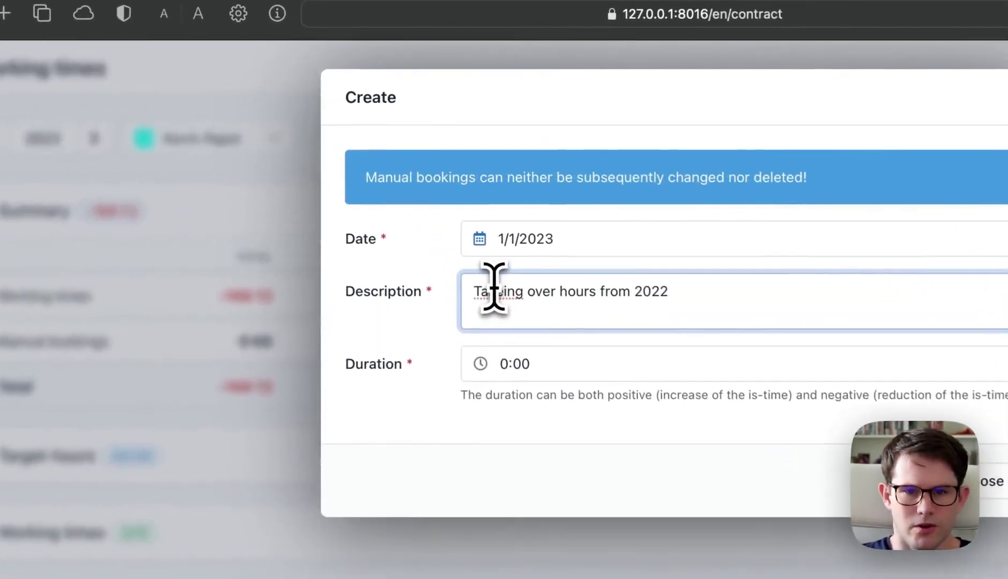
pyautogui.press('BackSpace')
pyautogui.press('Tab')
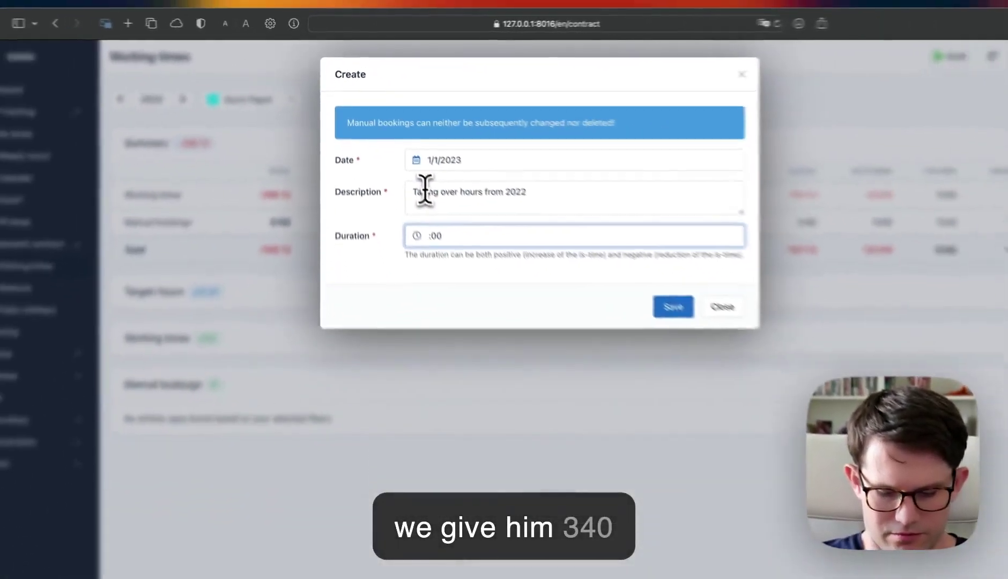
pyautogui.write('3')
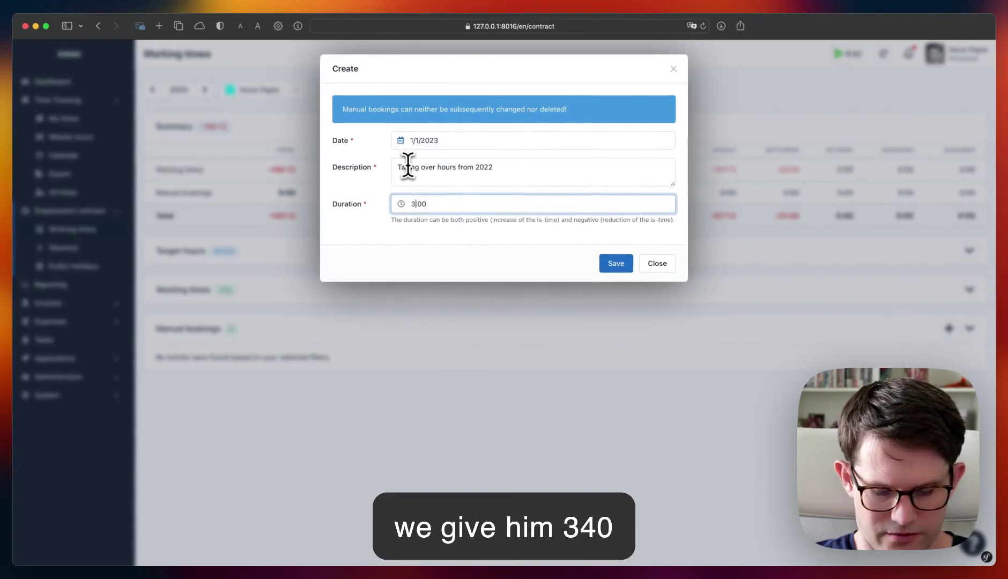
pyautogui.write('40')
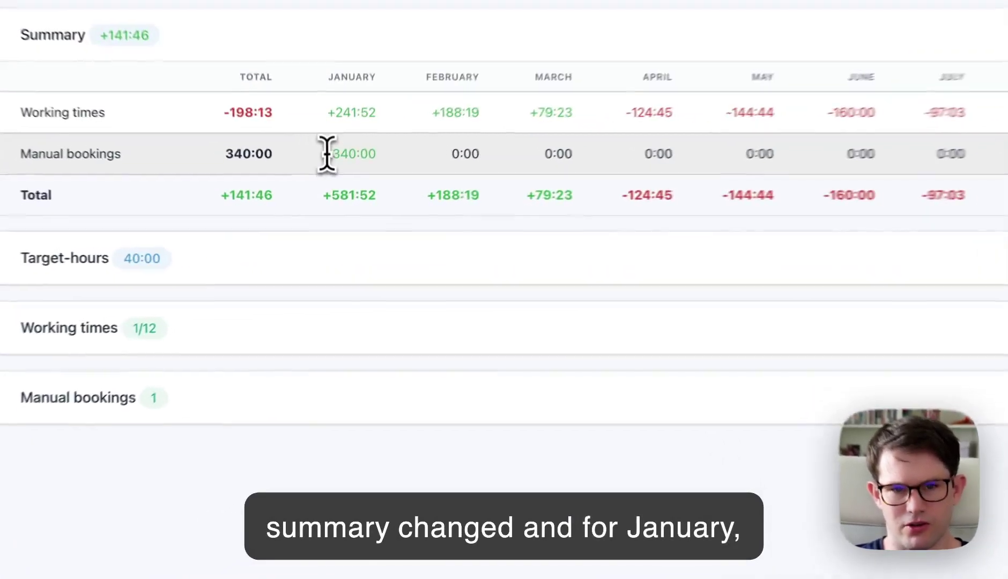
pyautogui.moveTo(326, 195); pyautogui.dragTo(353, 194)
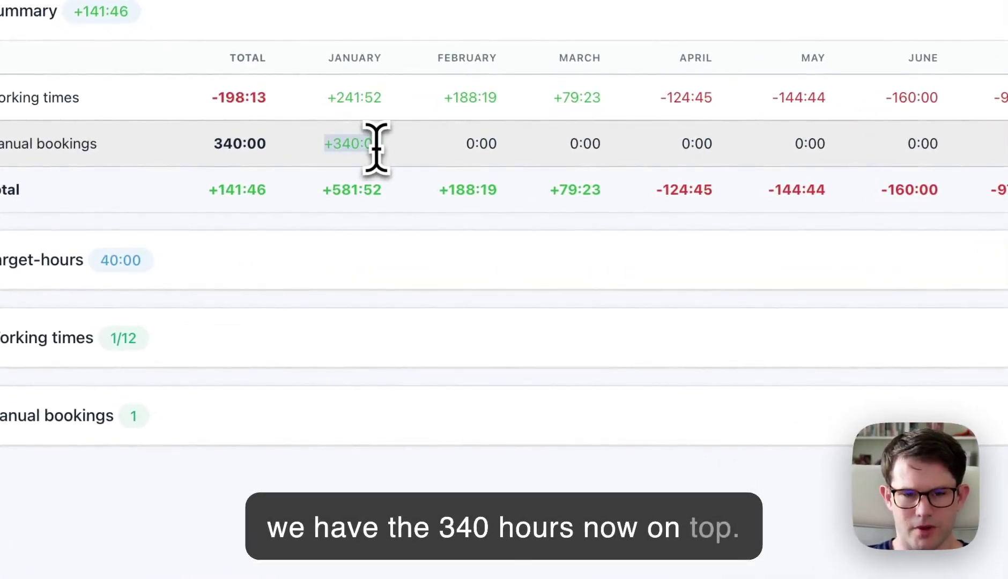
pyautogui.click(945, 233)
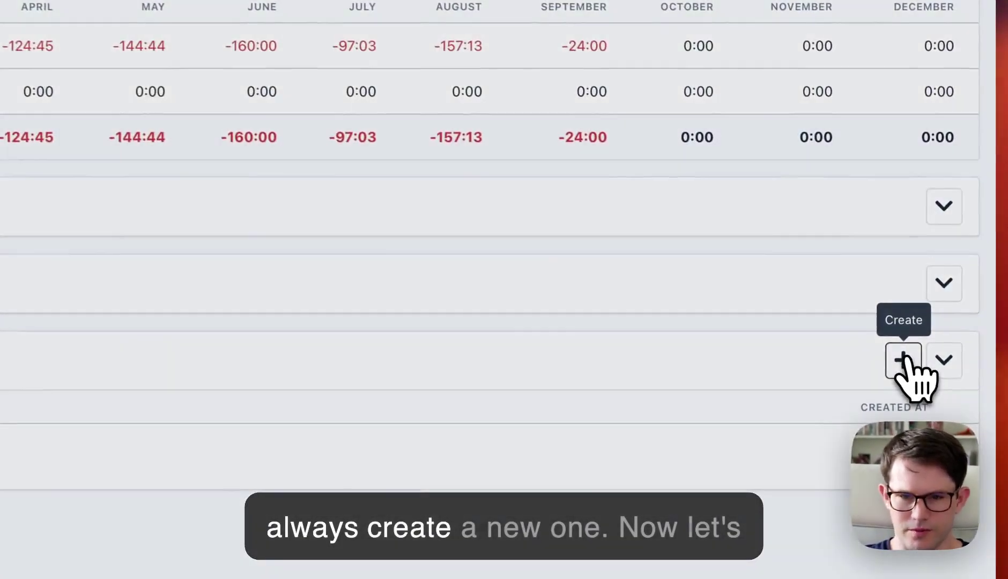
# Start a second manual booking dated 2/2/2023 using the calendar.
pyautogui.click(949, 330)
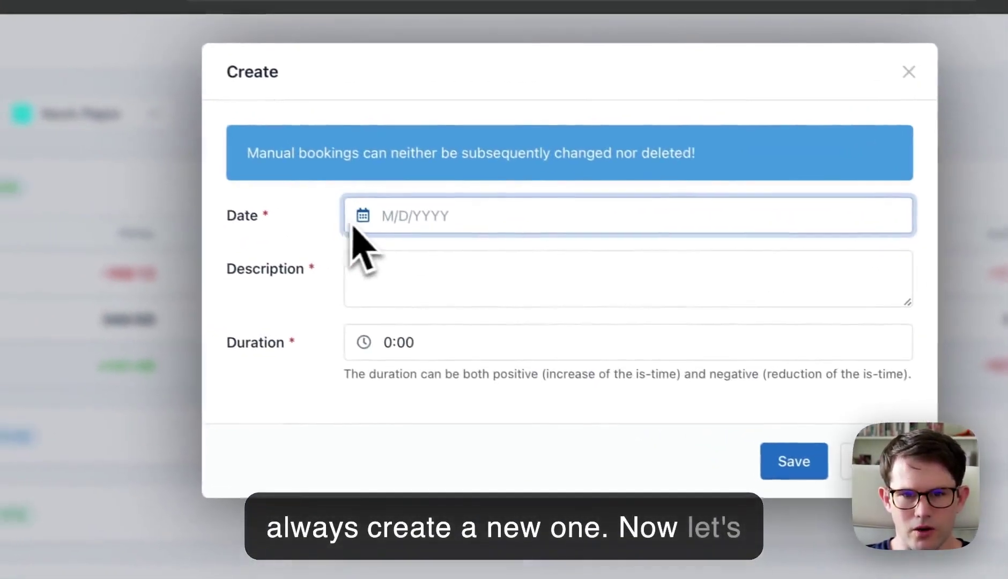
pyautogui.click(373, 219)
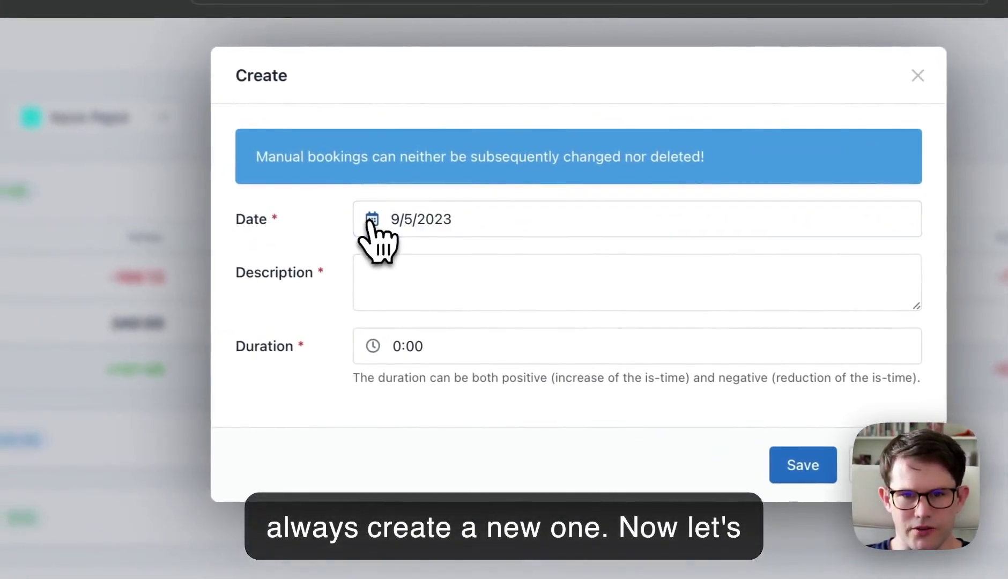
pyautogui.click(390, 220)
pyautogui.click(401, 267)
pyautogui.click(401, 267)
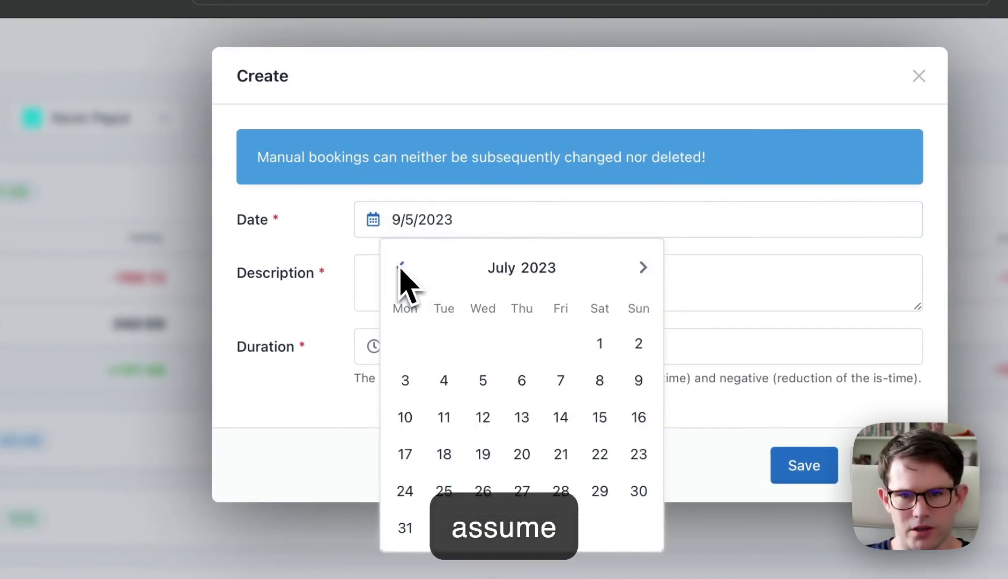
pyautogui.click(400, 267)
pyautogui.doubleClick(400, 268)
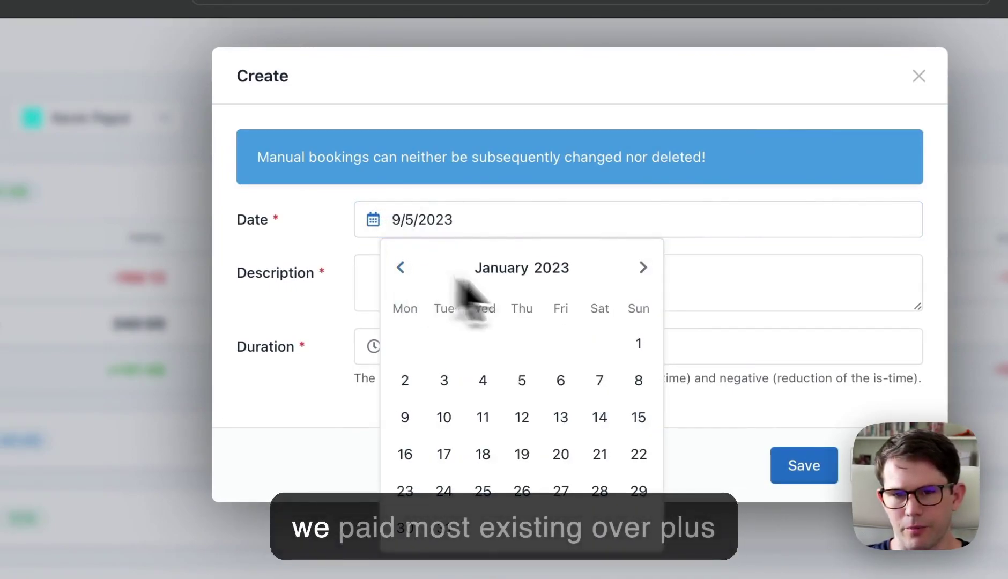
pyautogui.click(641, 267)
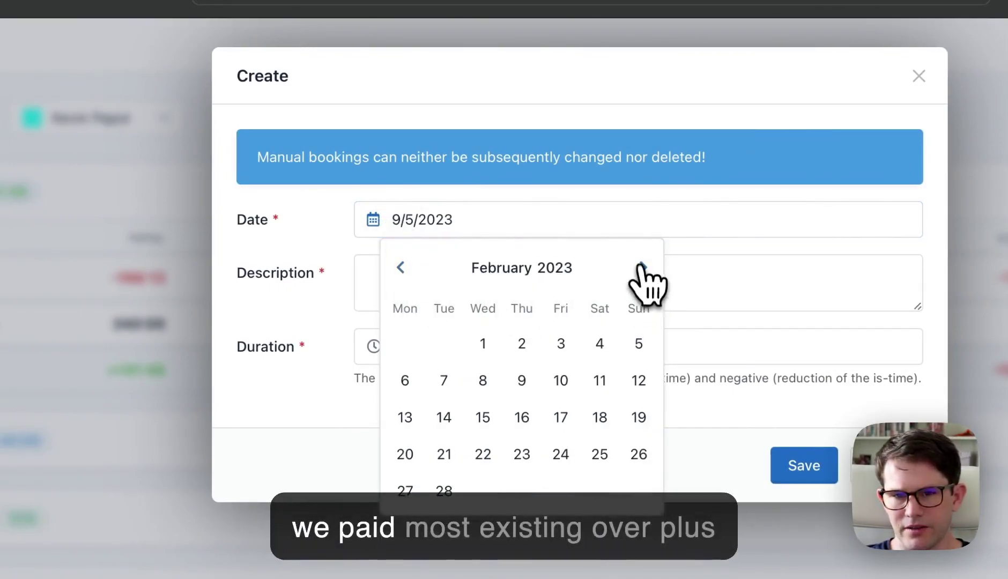
pyautogui.click(530, 351)
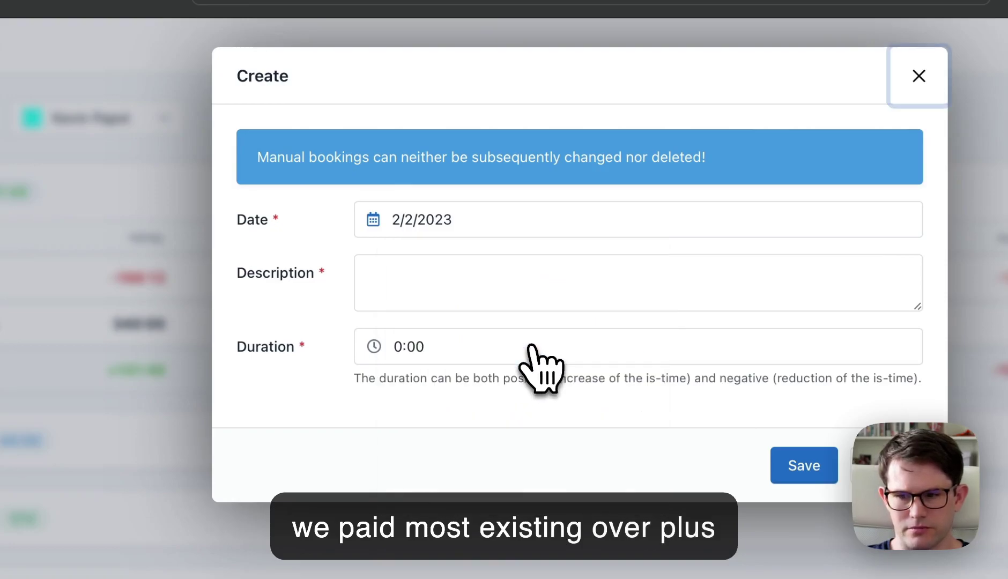
# Enter the description 'Paid for 200 hours' and a duration of -200:00.
pyautogui.click(480, 274)
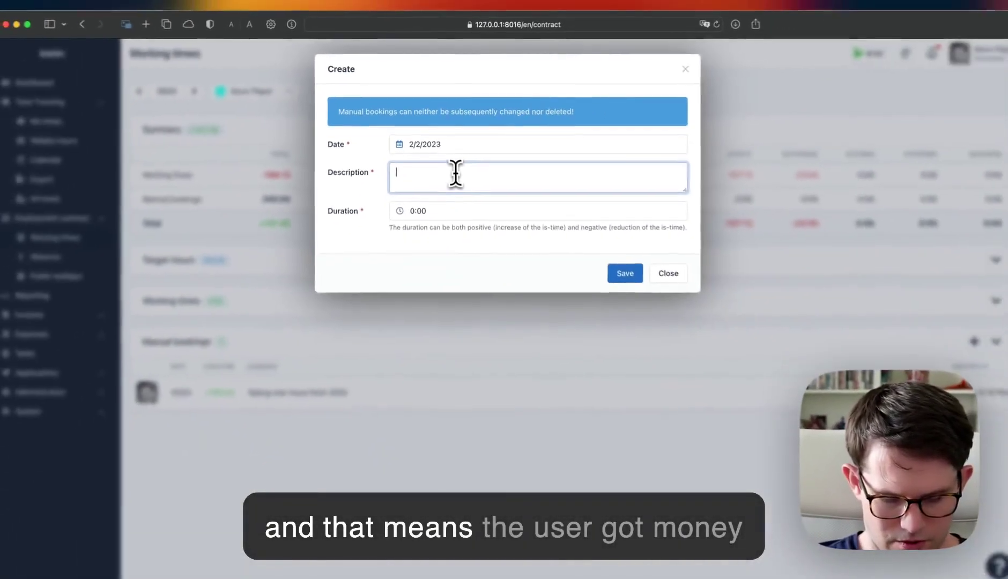
pyautogui.write('Pa')
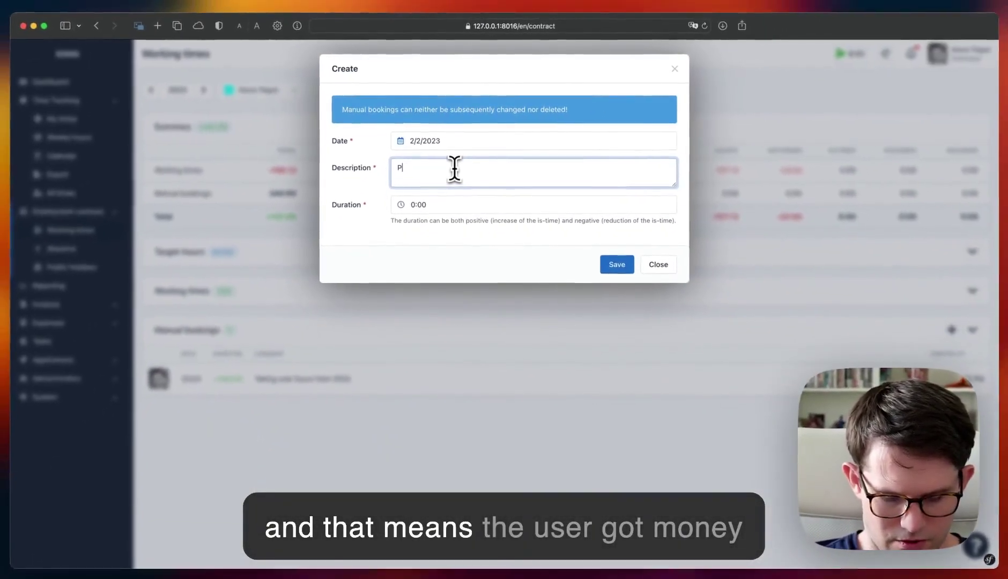
pyautogui.write('id 200')
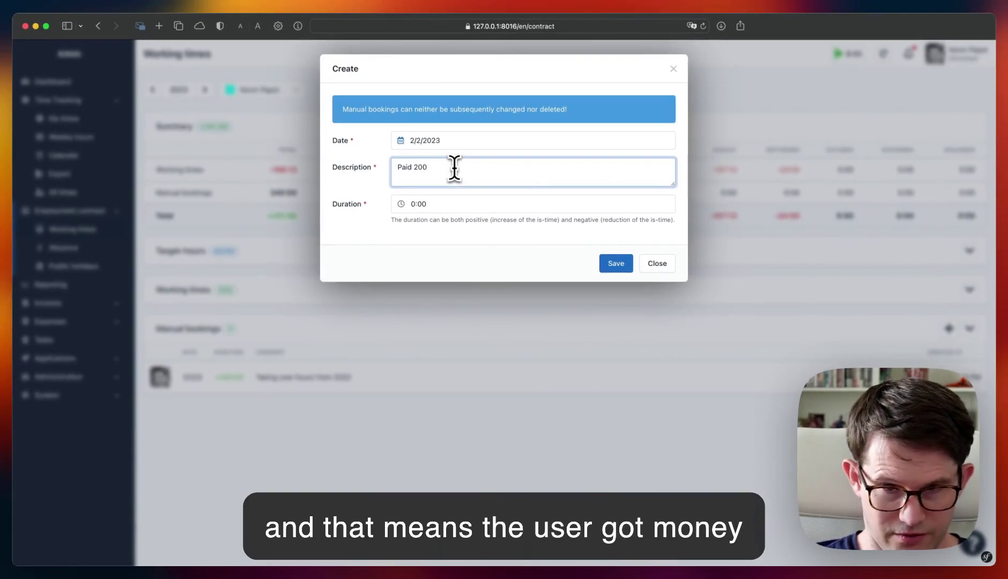
pyautogui.press('Left')
pyautogui.press('Left')
pyautogui.press('Left')
pyautogui.write('for')
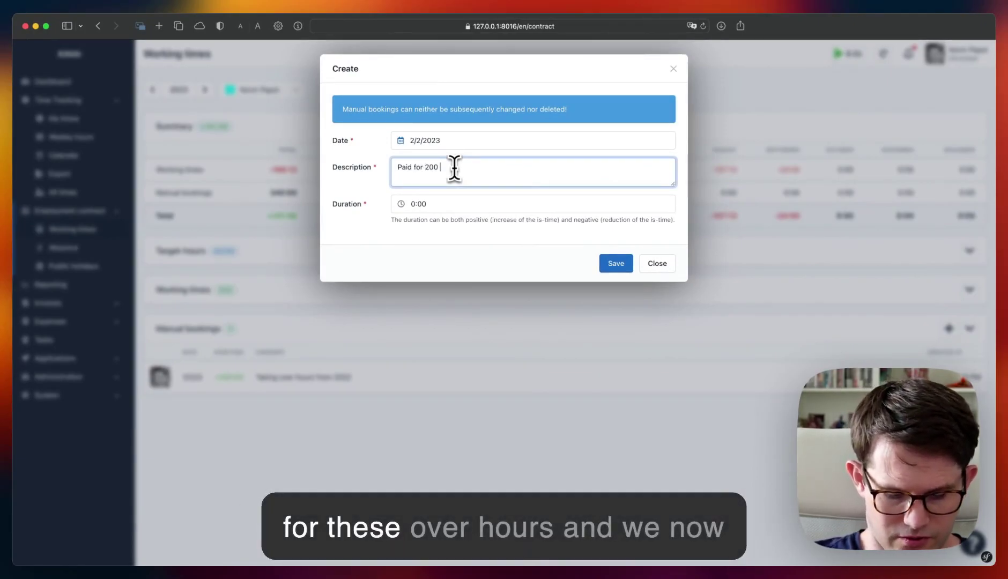
pyautogui.write('rs')
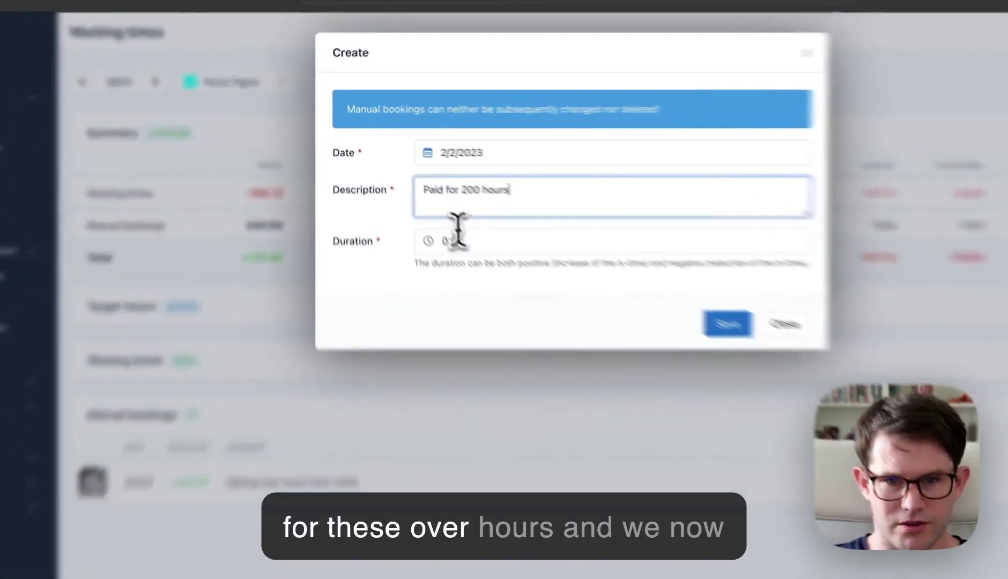
pyautogui.click(407, 204)
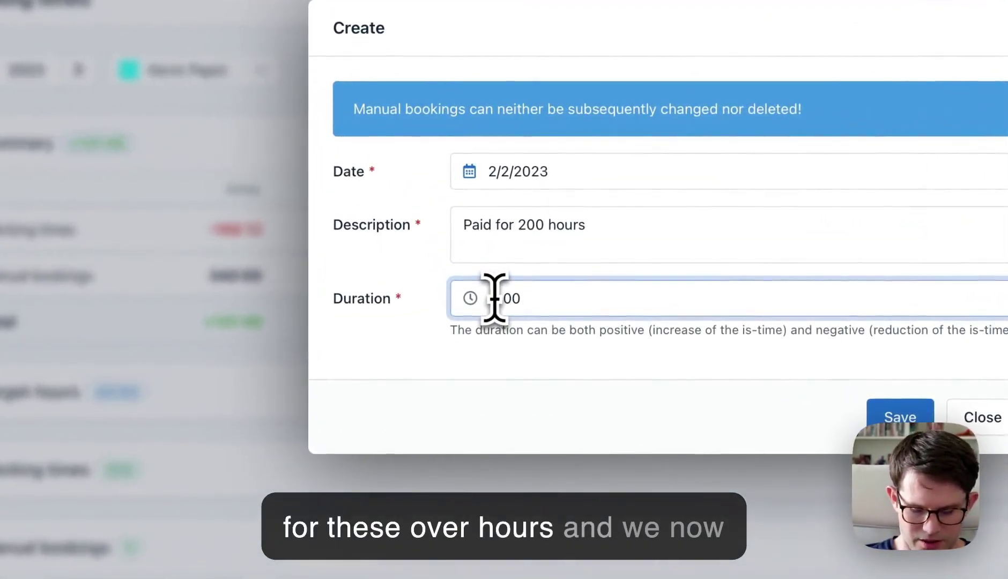
pyautogui.write('2')
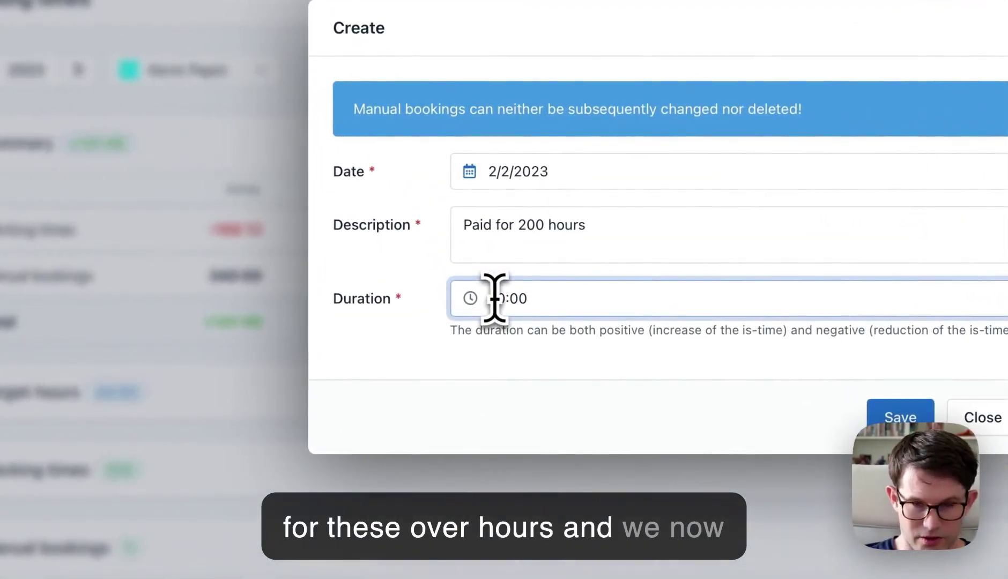
pyautogui.write('00')
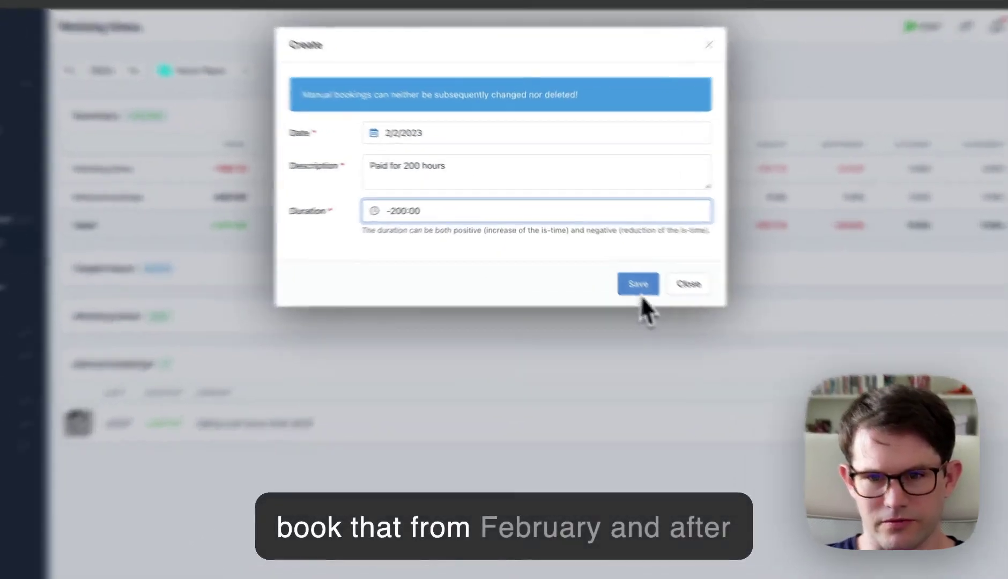
# Save the -200:00 booking and review both manual bookings, with the balance now -58:13.
pyautogui.click(626, 263)
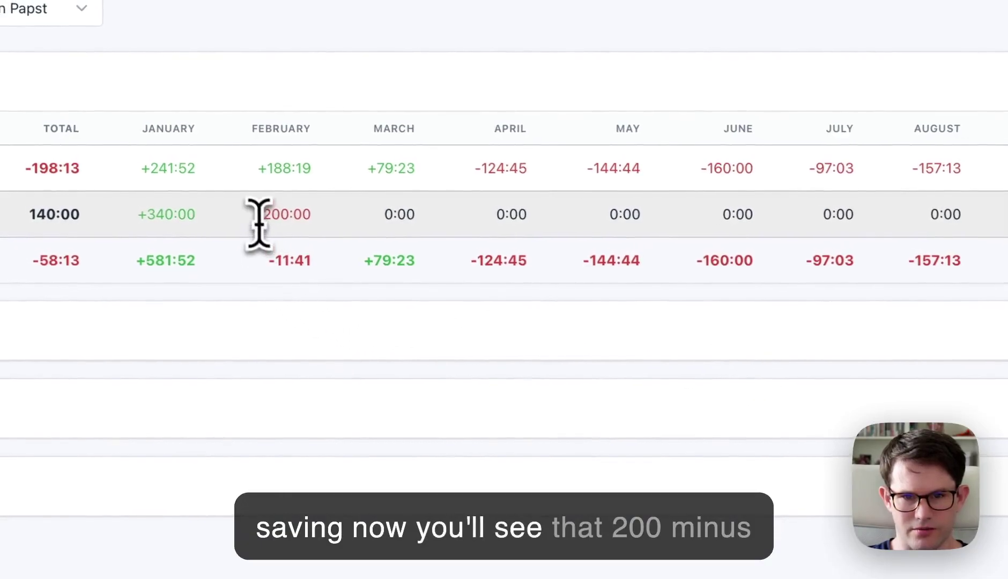
pyautogui.moveTo(260, 214); pyautogui.dragTo(329, 220)
pyautogui.click(345, 231)
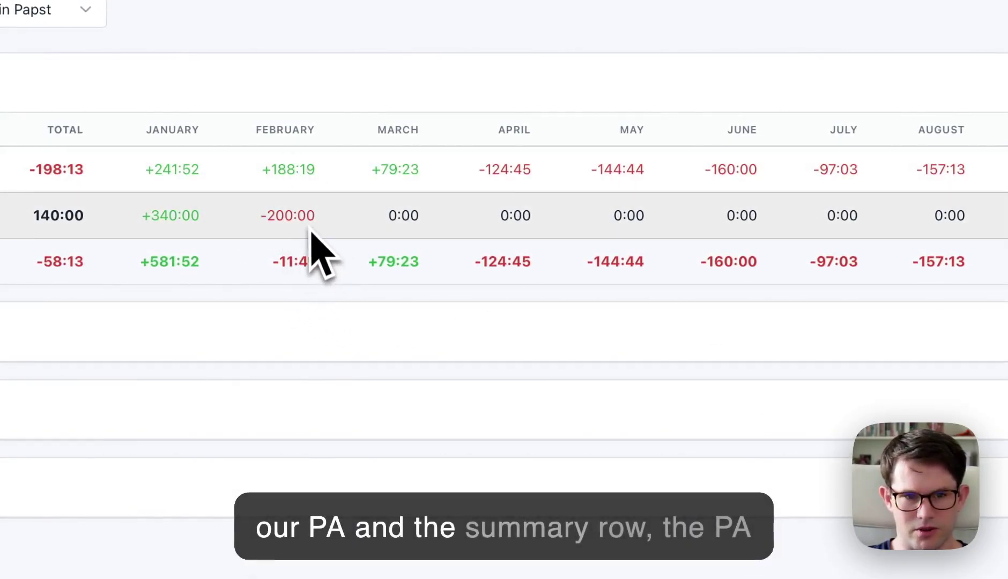
pyautogui.click(955, 254)
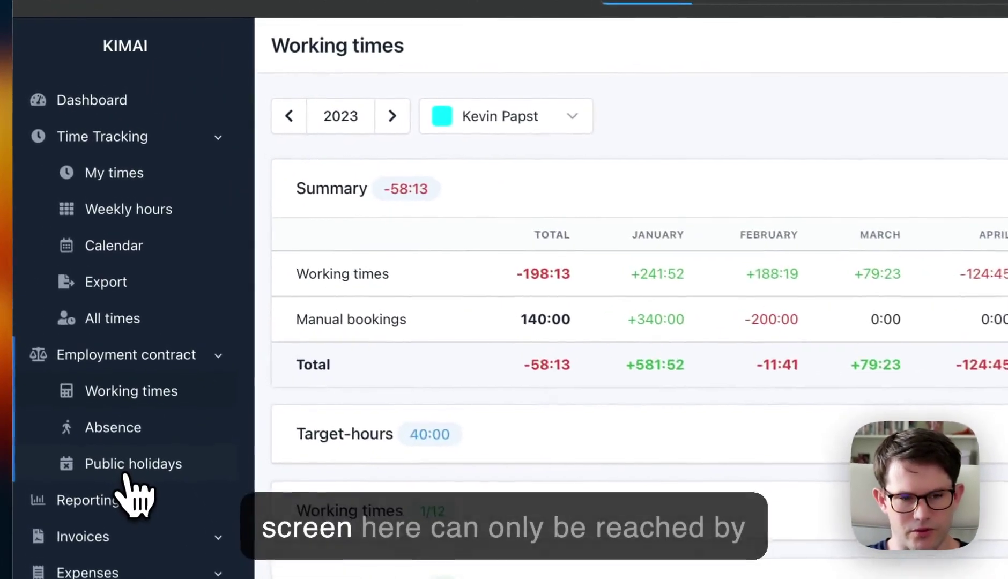
# Preview the Bayern public holidays, then reset the holiday group selection to 'Please choose'.
pyautogui.click(69, 269)
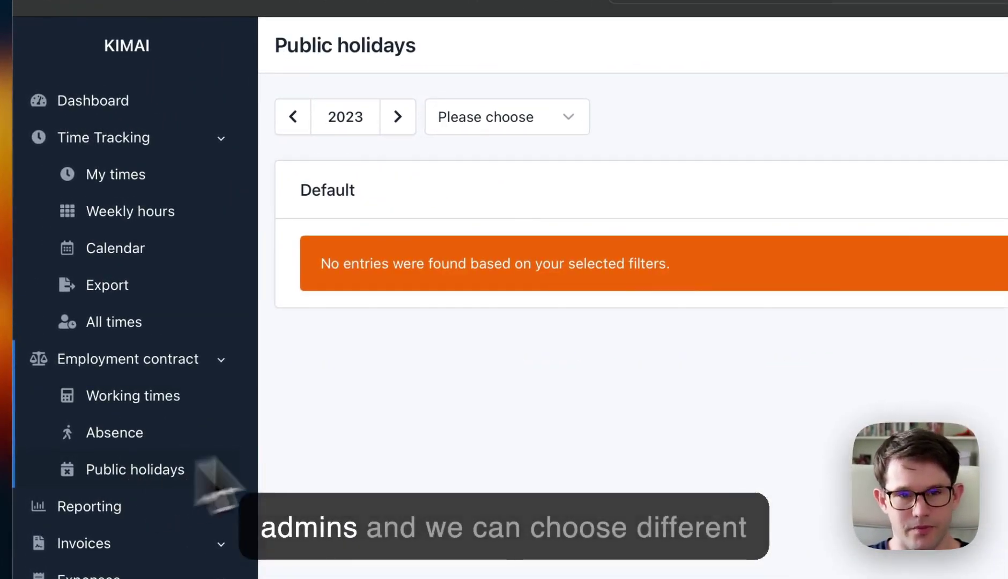
pyautogui.click(529, 117)
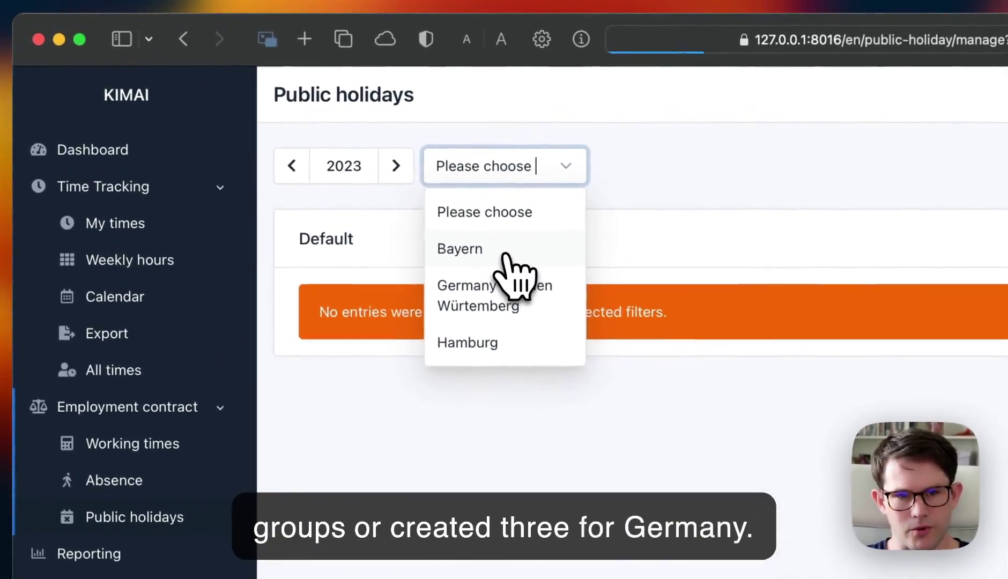
pyautogui.click(260, 135)
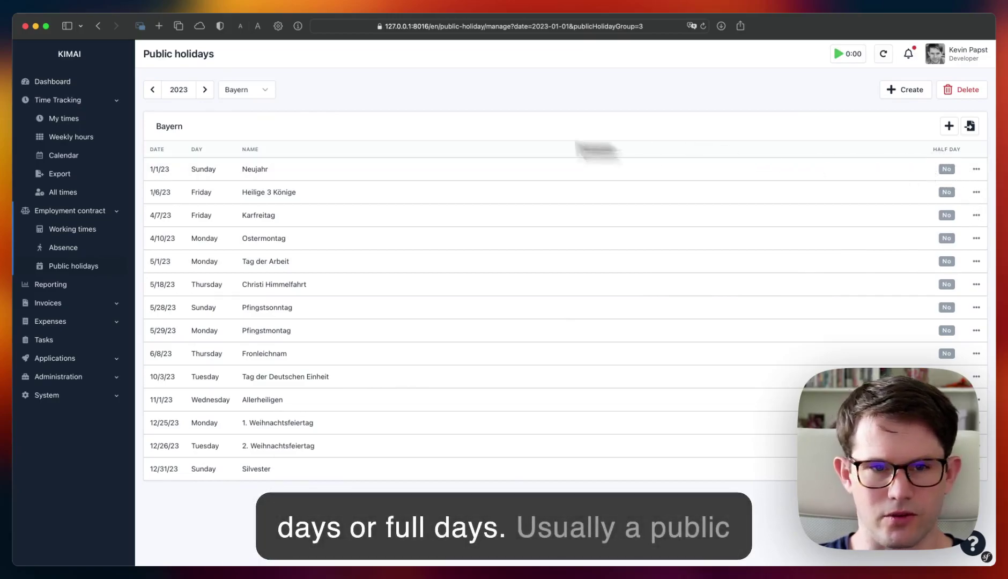
pyautogui.click(249, 94)
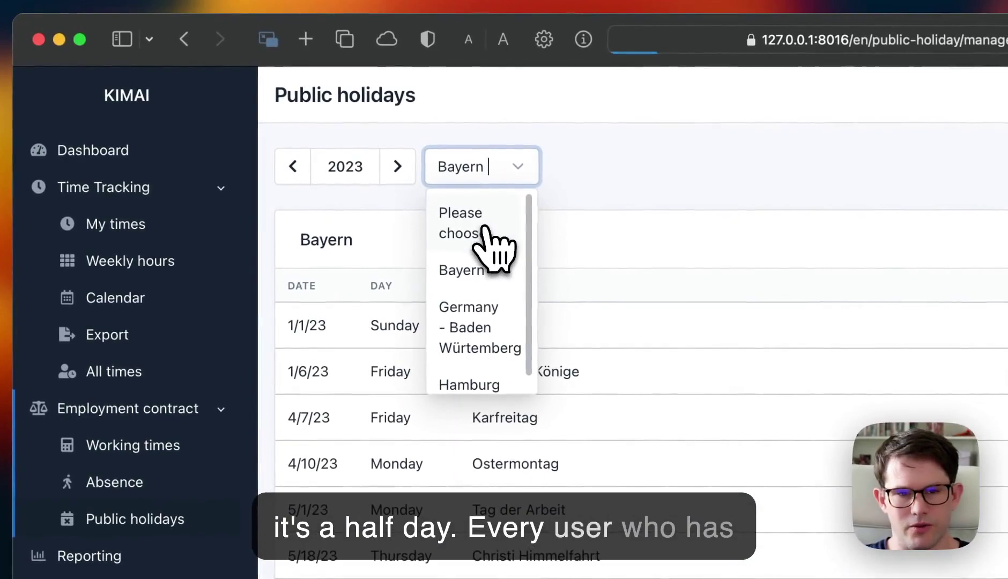
pyautogui.click(482, 233)
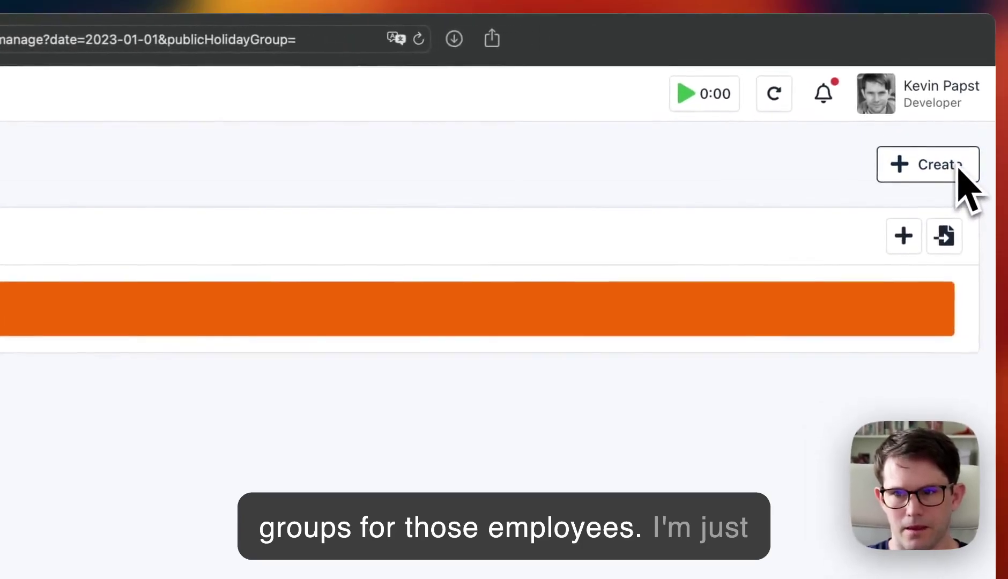
# Create and save a holiday group named 'Demo Group for Vienna'.
pyautogui.click(963, 89)
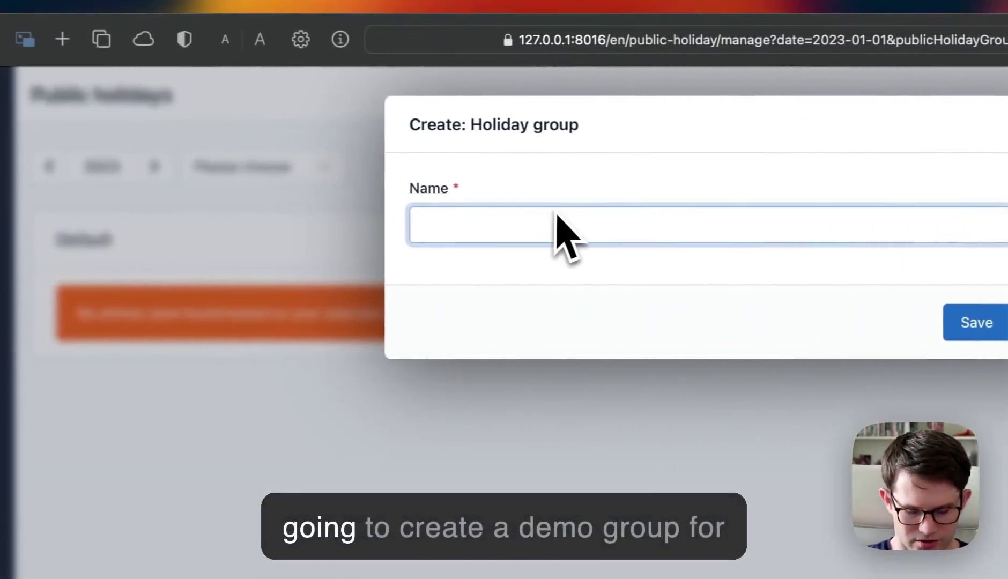
pyautogui.write('Demo Group ')
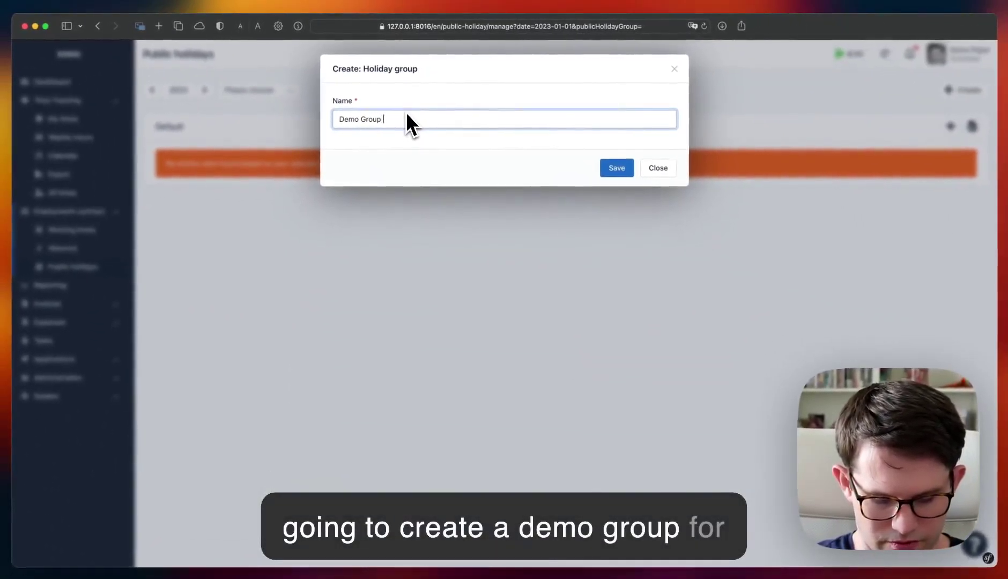
pyautogui.write('for Vienna')
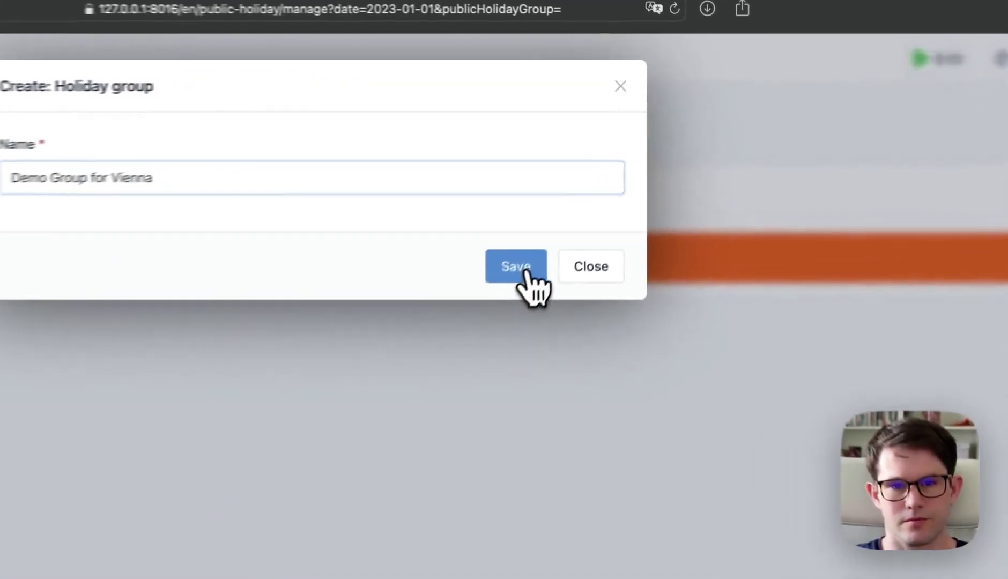
pyautogui.click(621, 173)
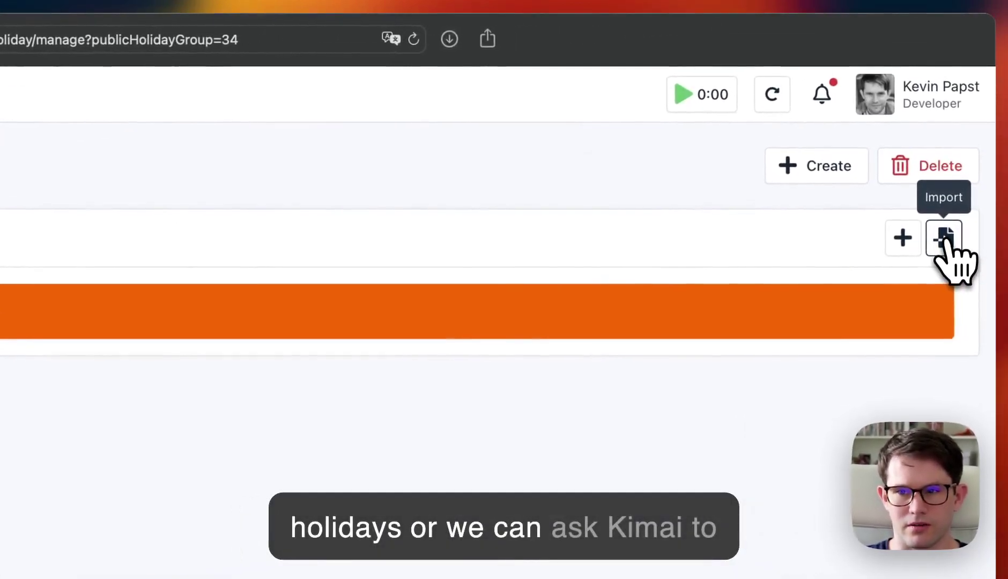
# Import the Austria (Vienna) 2023 holidays, found by searching 'austr', into the group.
pyautogui.click(945, 238)
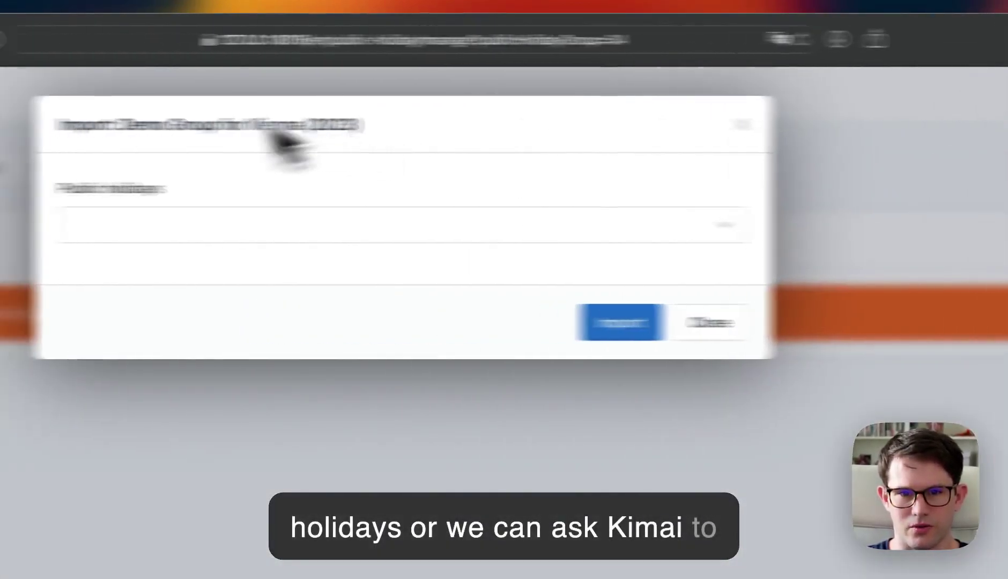
pyautogui.click(367, 220)
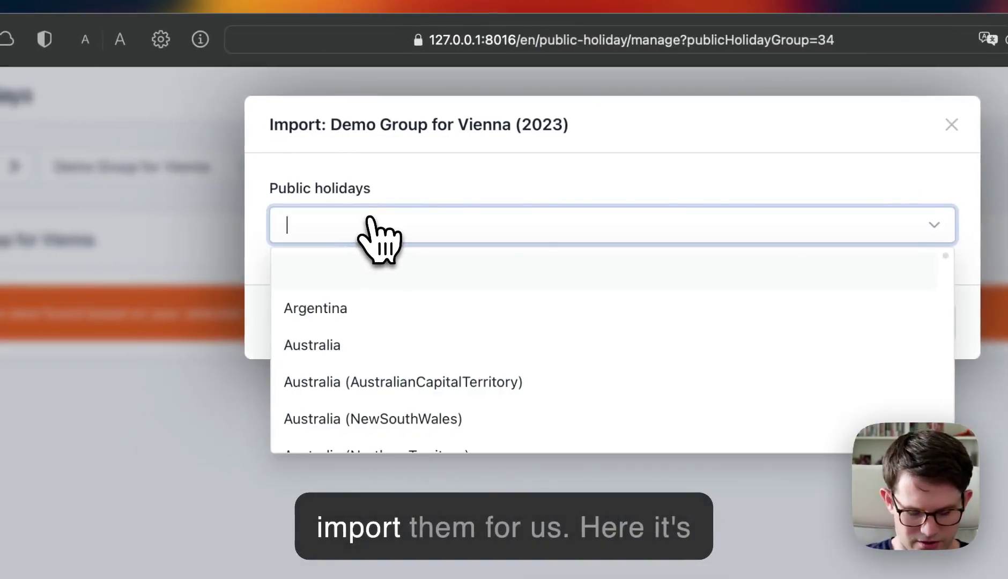
pyautogui.write('austr')
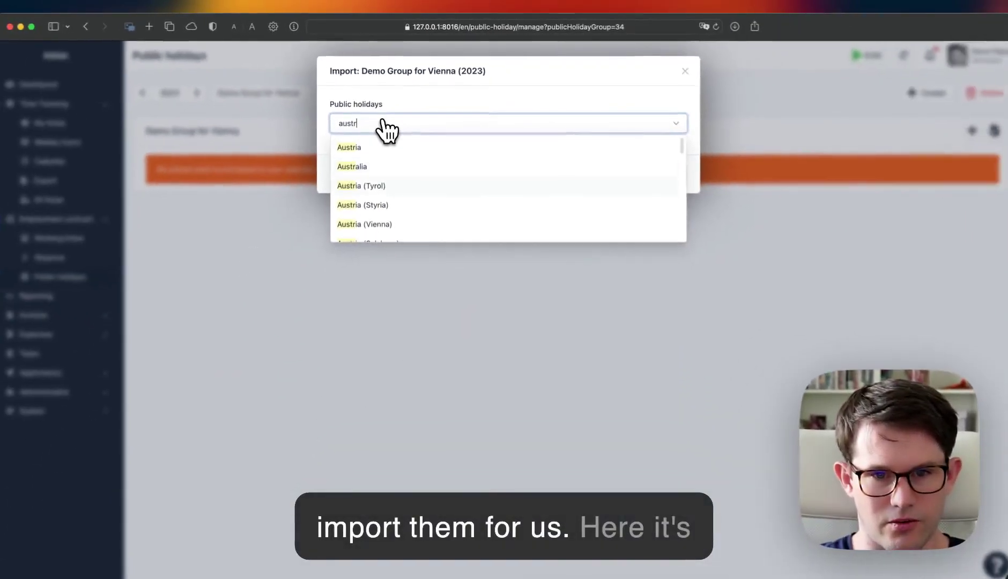
pyautogui.press('Return')
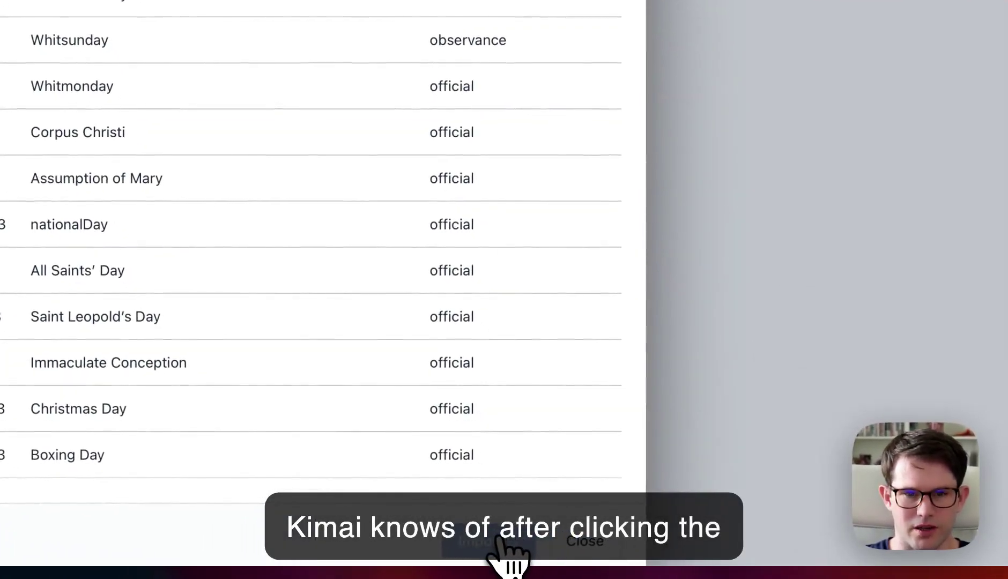
pyautogui.click(497, 542)
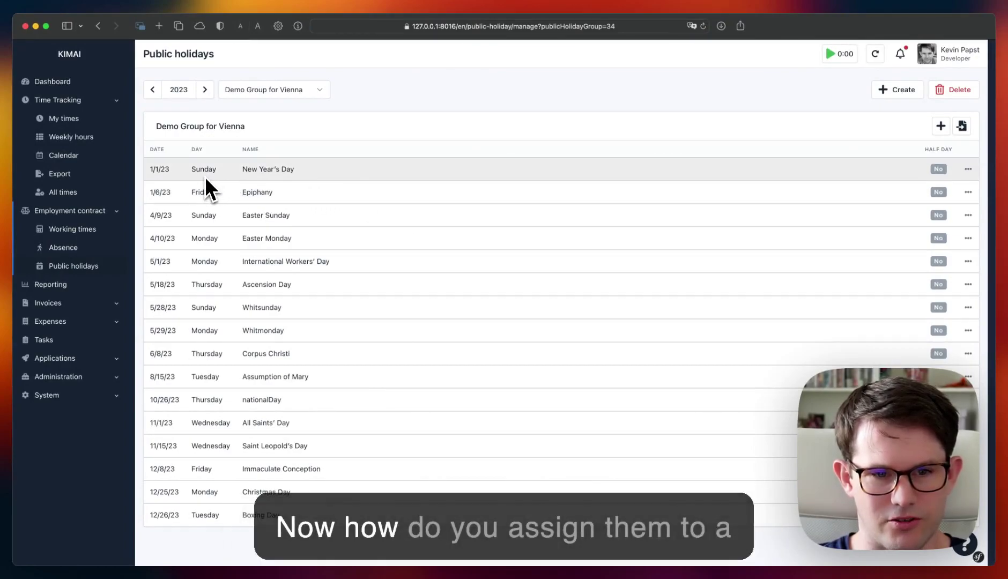
pyautogui.click(964, 61)
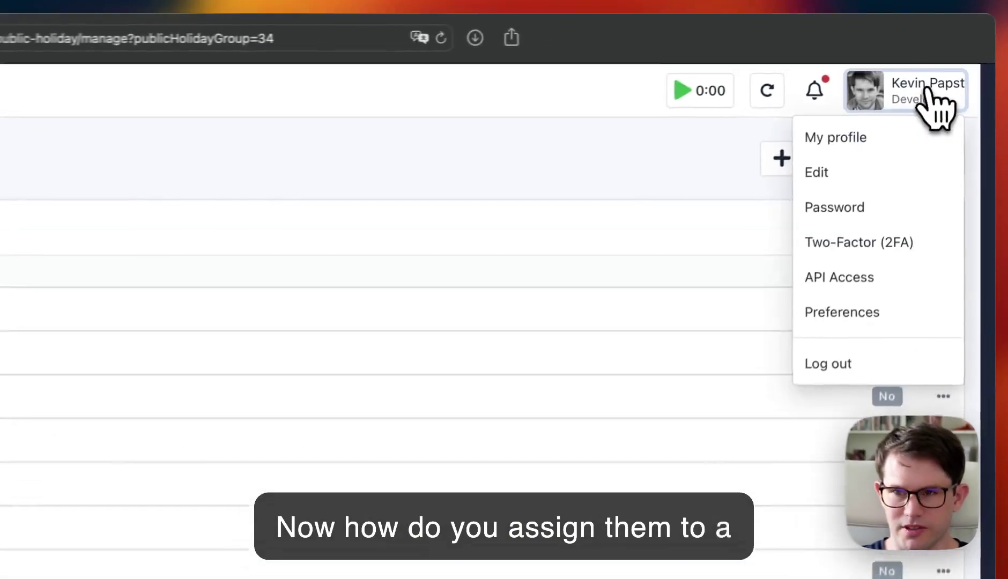
pyautogui.click(890, 182)
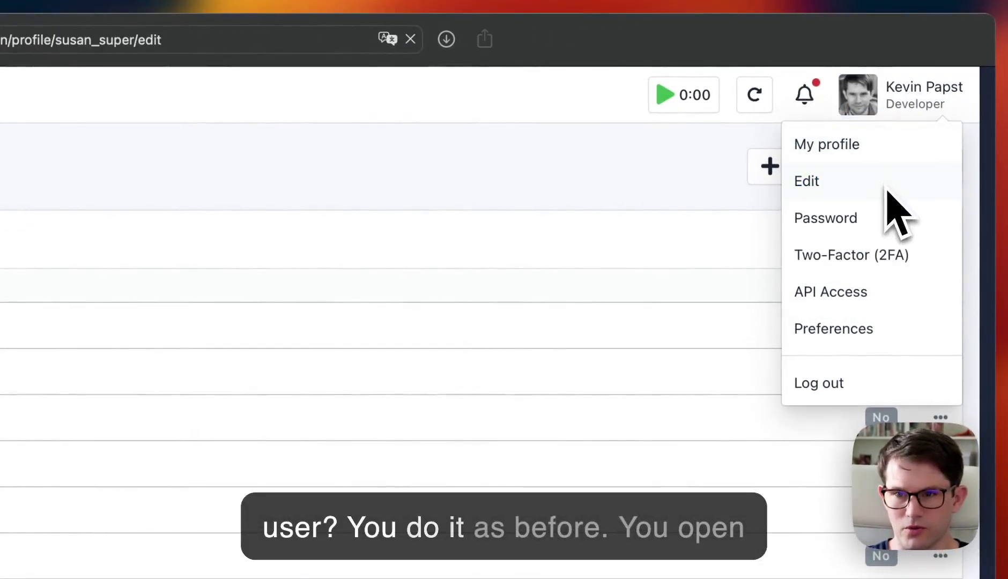
pyautogui.click(302, 352)
pyautogui.scroll(-5, 307, 370)
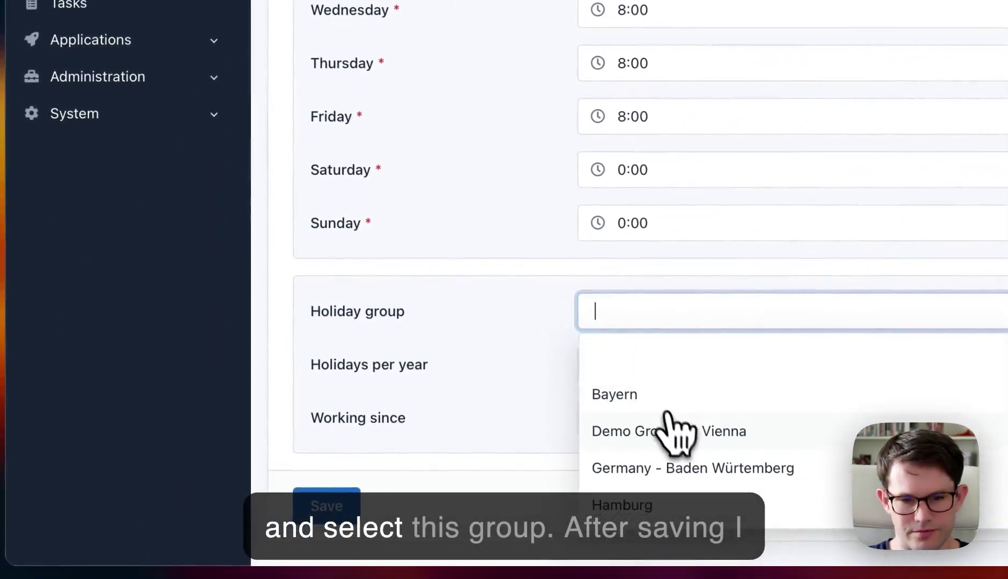
pyautogui.click(675, 429)
pyautogui.click(341, 511)
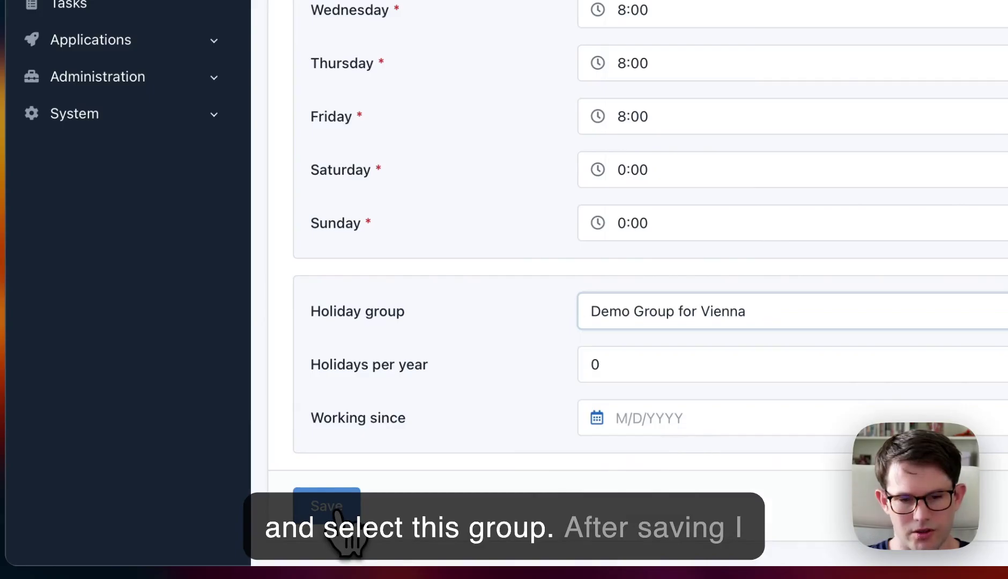
pyautogui.click(338, 512)
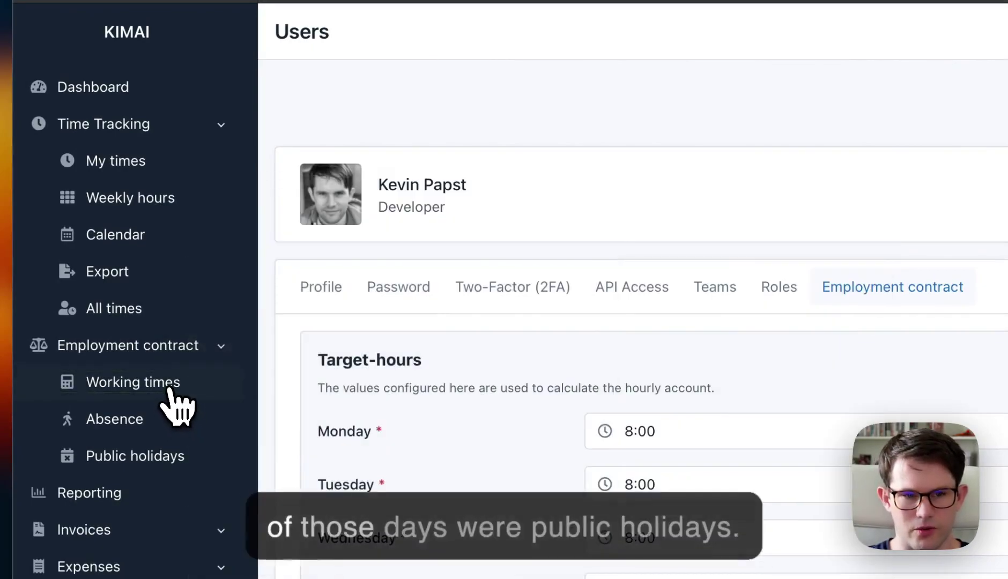
pyautogui.click(171, 392)
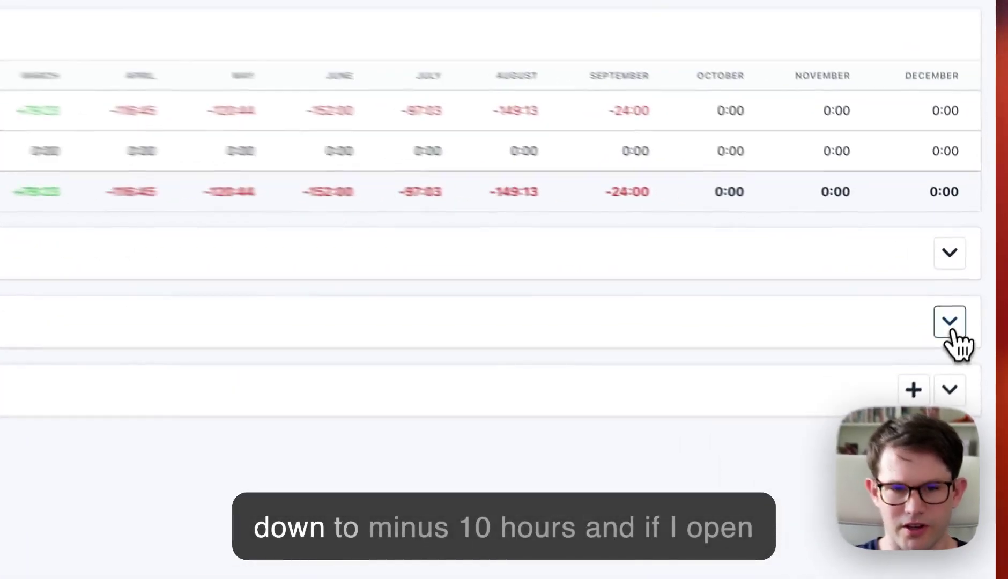
# Expand the Working times section to reveal the month-by-day balance table.
pyautogui.click(969, 291)
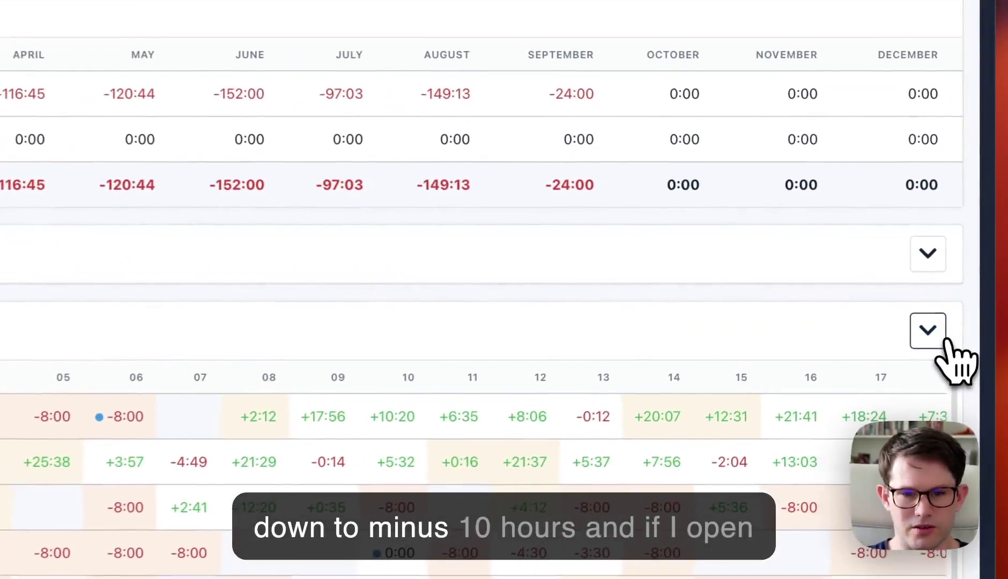
pyautogui.scroll(-2, 819, 299)
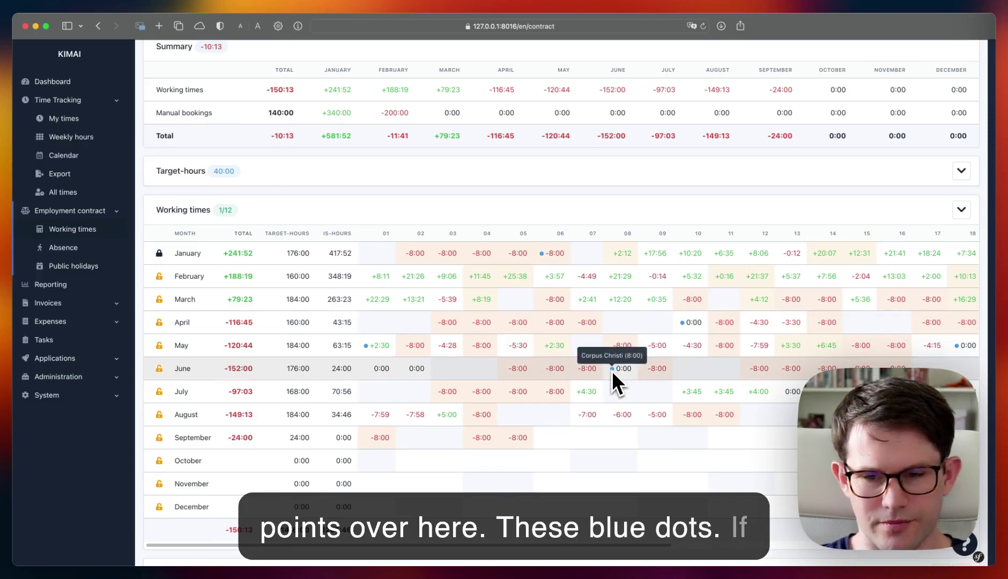
pyautogui.moveTo(368, 346)
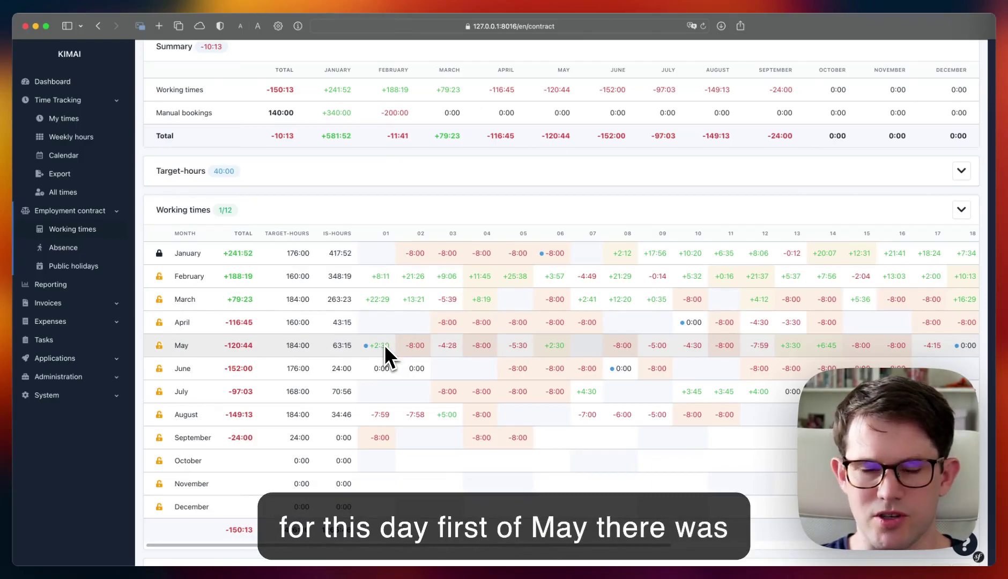
pyautogui.hscroll(4, 472, 370)
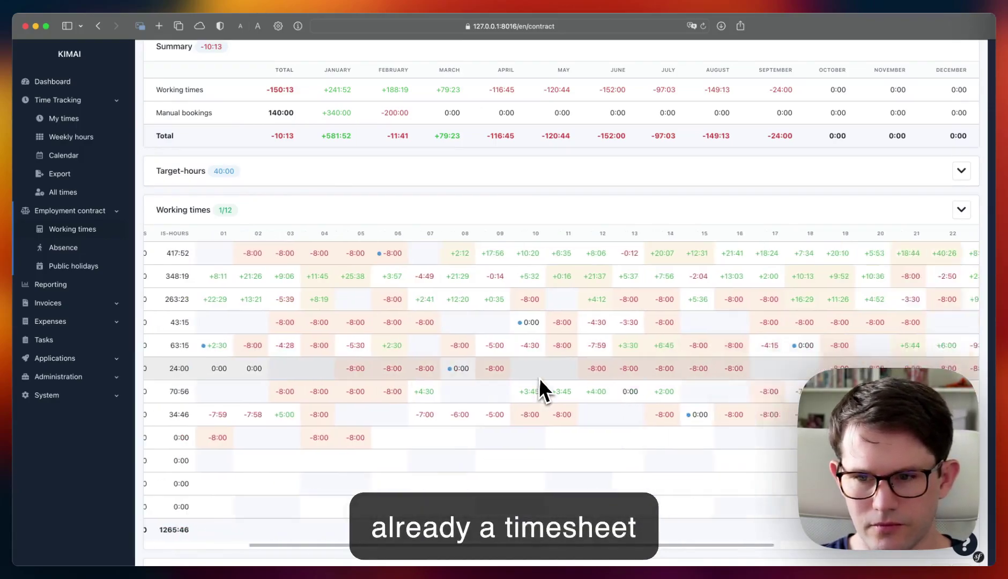
pyautogui.hscroll(5, 541, 379)
pyautogui.scroll(-2, 540, 379)
pyautogui.hscroll(-3, 541, 379)
pyautogui.hscroll(-3, 541, 379)
pyautogui.hscroll(-4, 540, 379)
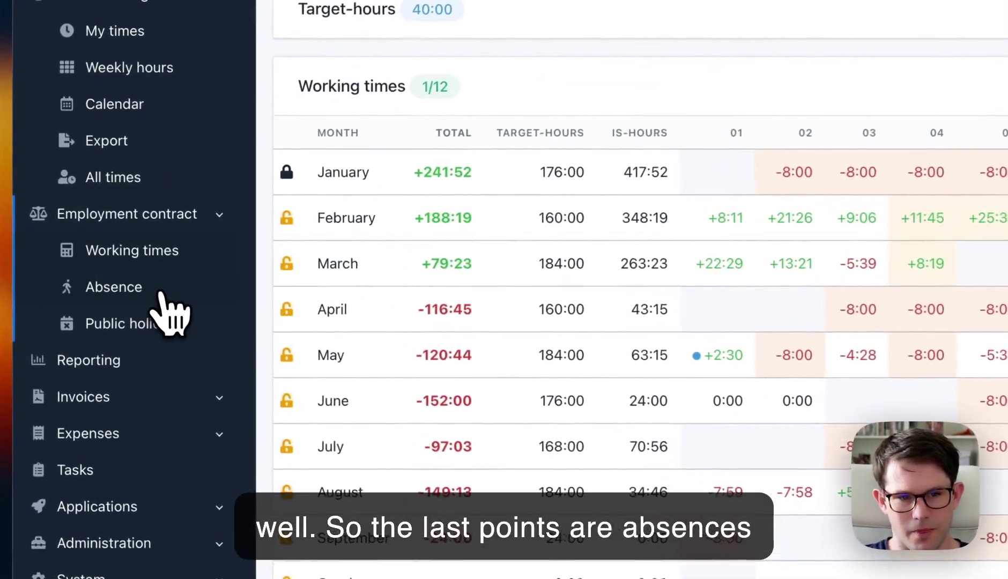
# Check the Absence overview and highlight its -10:13 time-off balance.
pyautogui.click(88, 253)
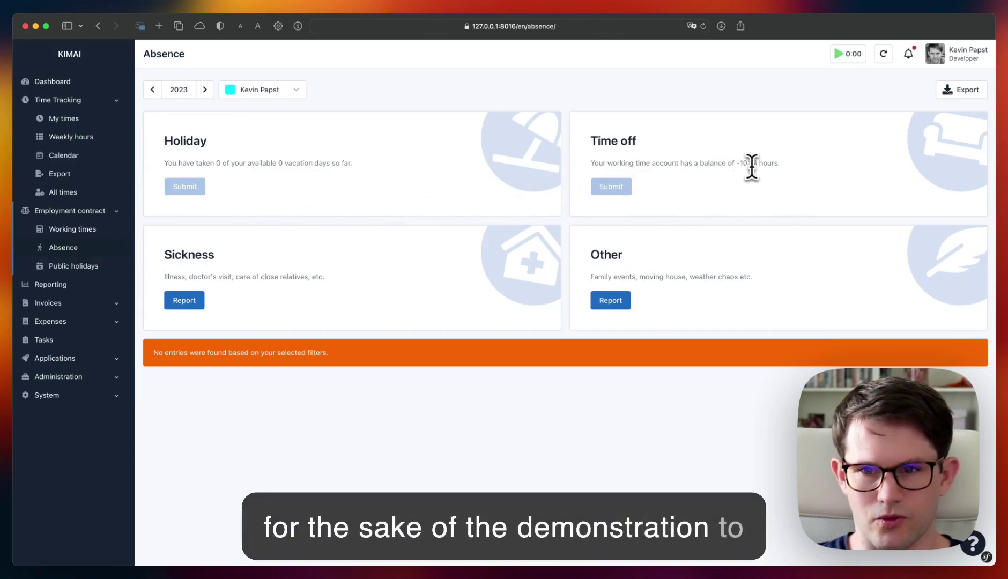
pyautogui.moveTo(737, 164); pyautogui.dragTo(754, 165)
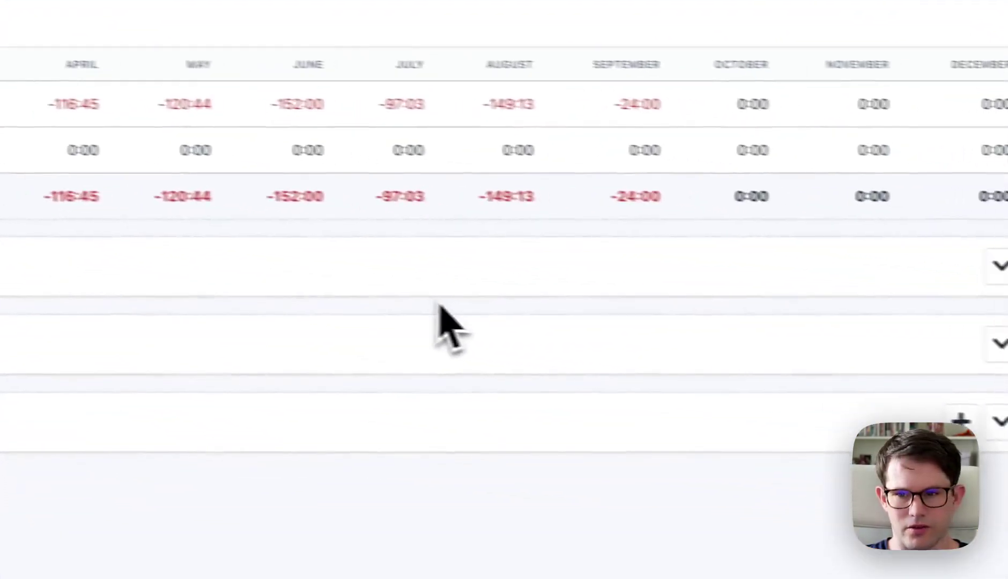
pyautogui.click(913, 335)
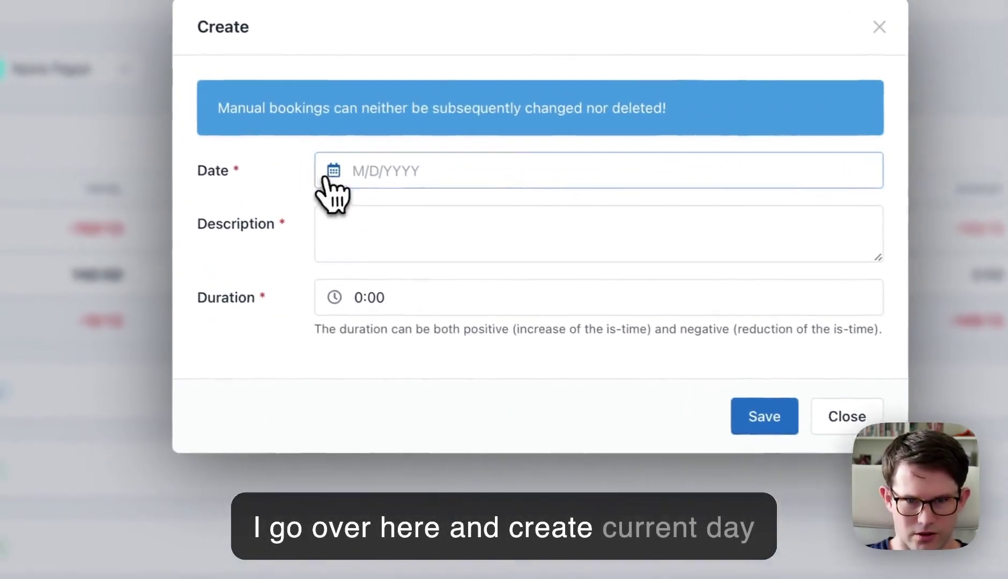
pyautogui.click(327, 179)
pyautogui.click(408, 227)
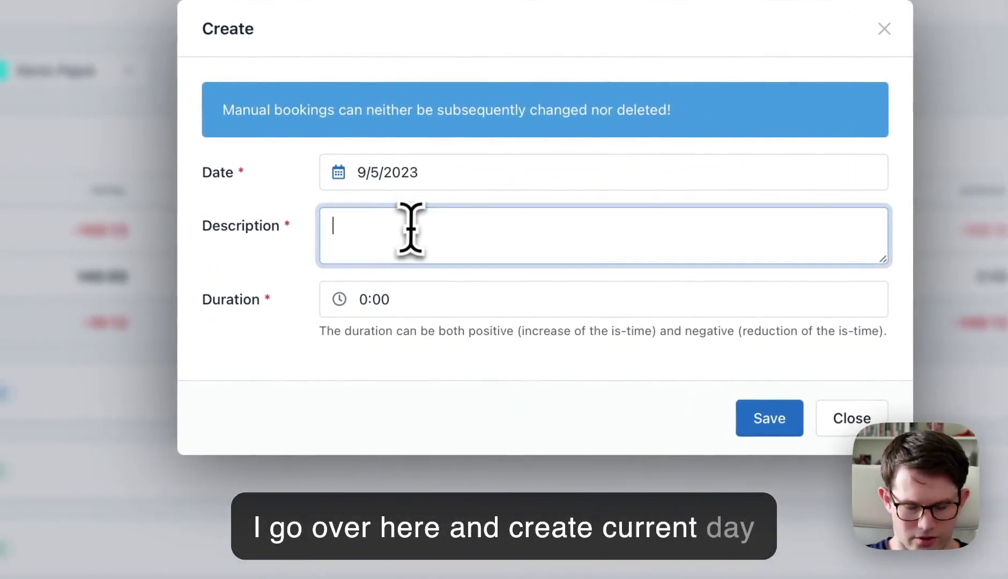
pyautogui.write('Demo')
pyautogui.click(372, 177)
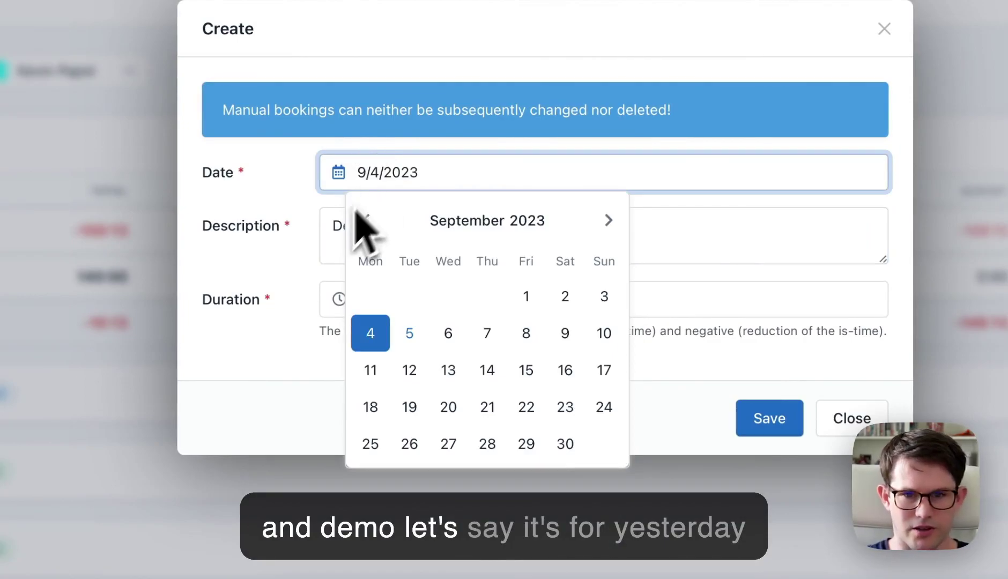
pyautogui.click(324, 247)
pyautogui.click(445, 307)
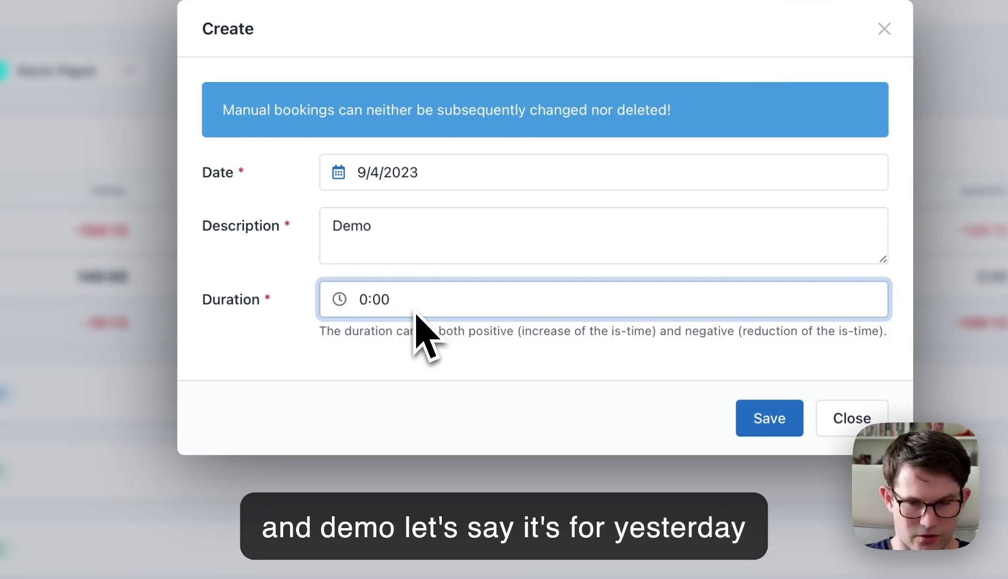
pyautogui.write('20')
pyautogui.press('Return')
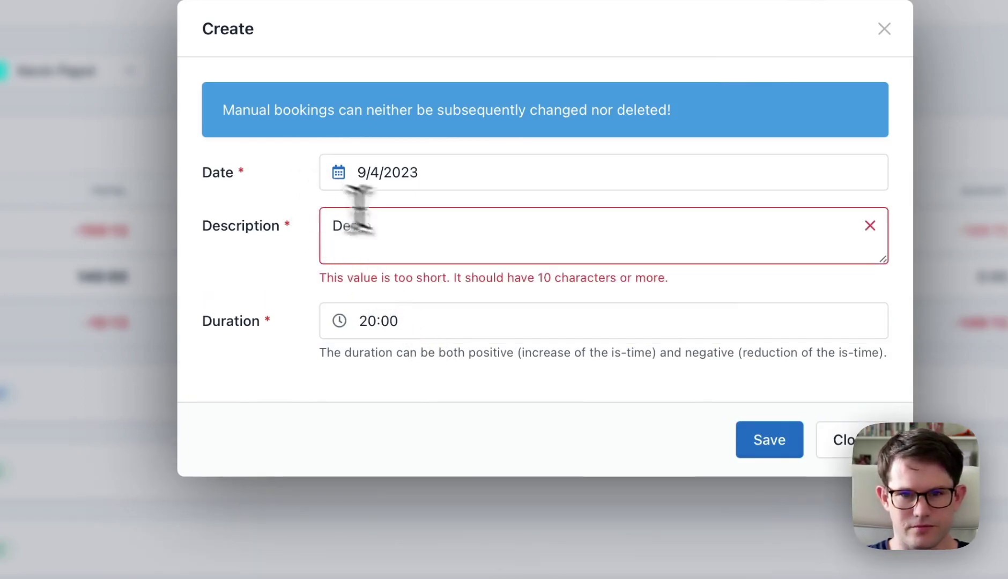
pyautogui.click(431, 225)
pyautogui.write('567890')
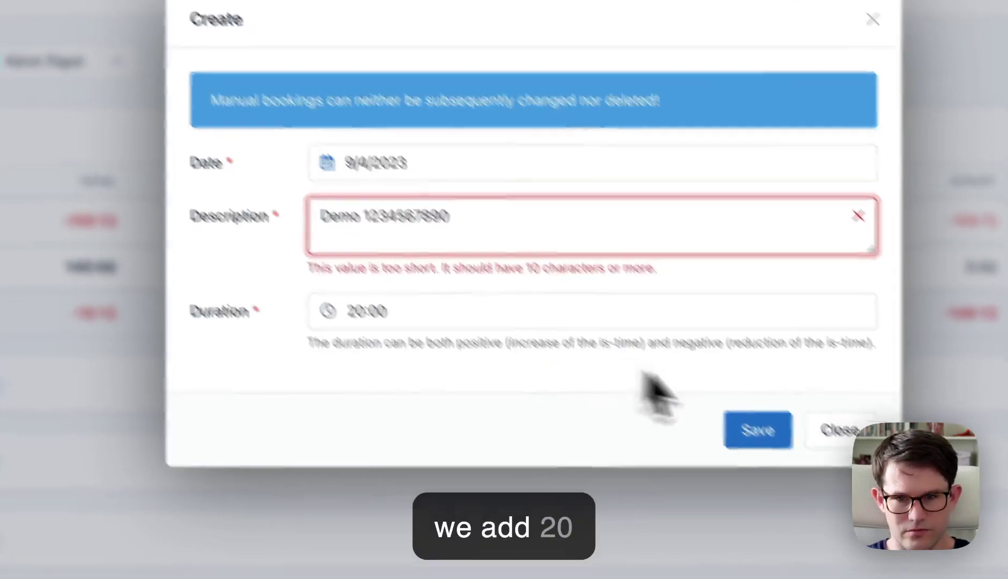
pyautogui.click(773, 446)
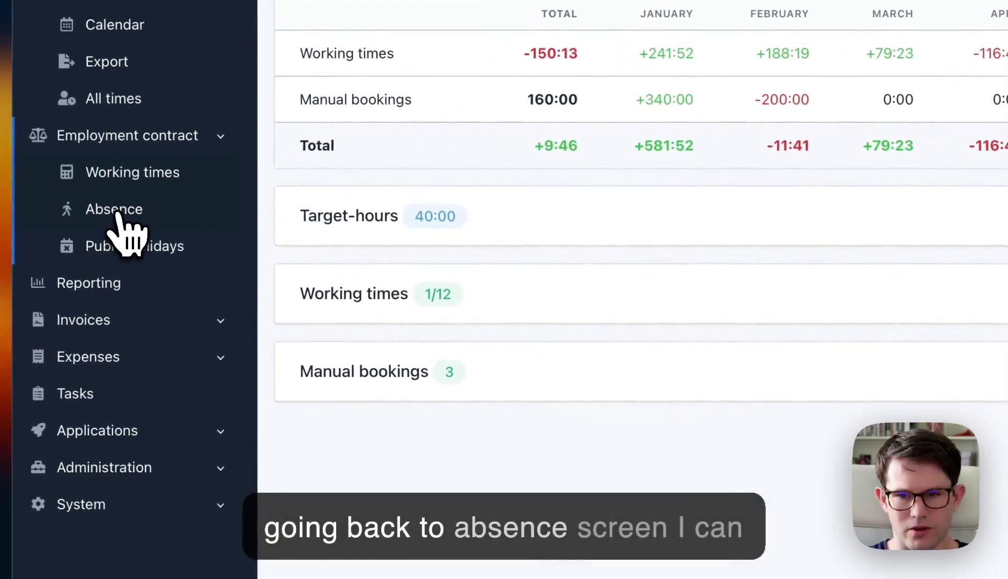
# Submit a 3-hour Time off on 9/4/2023 with the comment 'Testing Time-Off'.
pyautogui.click(126, 231)
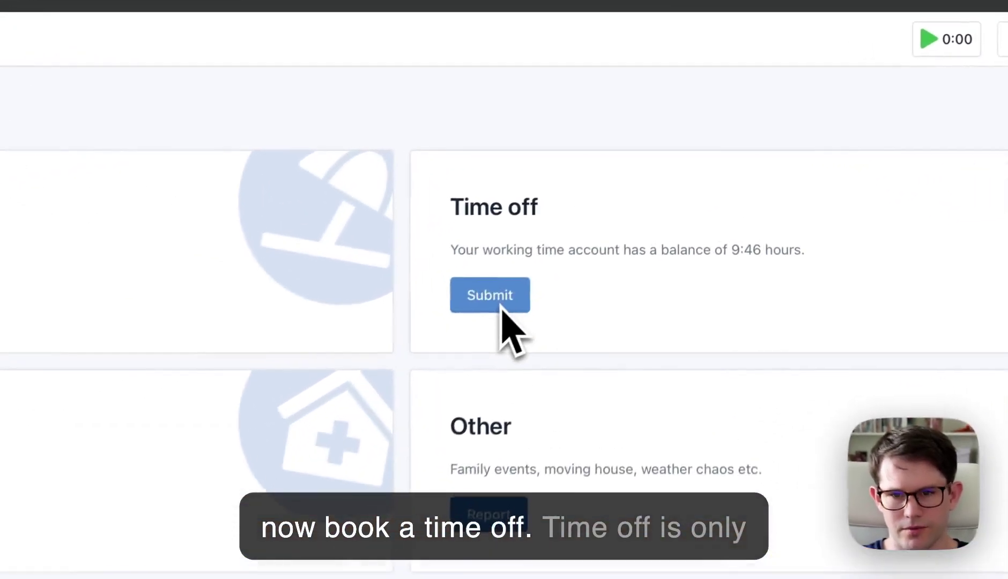
pyautogui.click(611, 189)
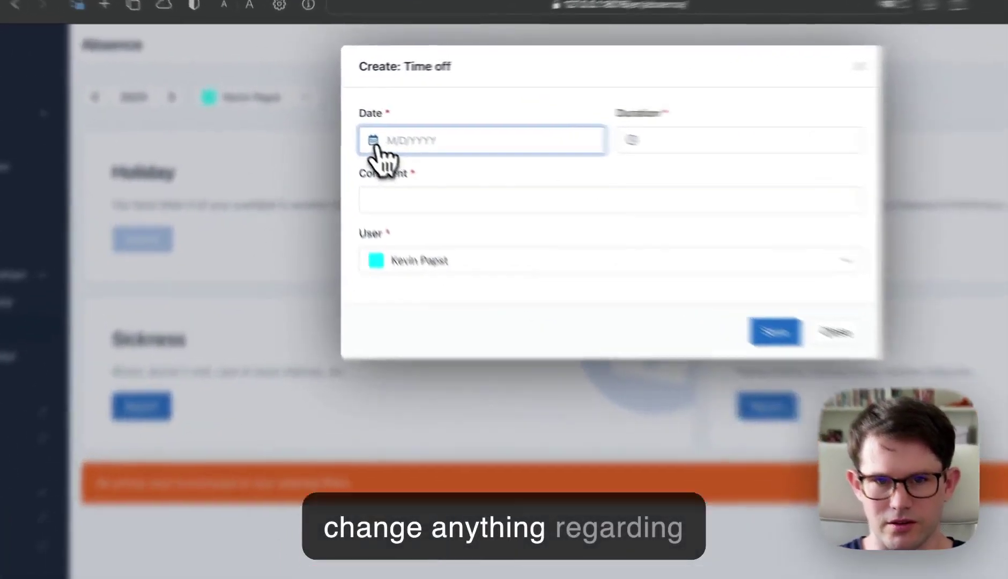
pyautogui.write('9/5/2023')
pyautogui.click(381, 124)
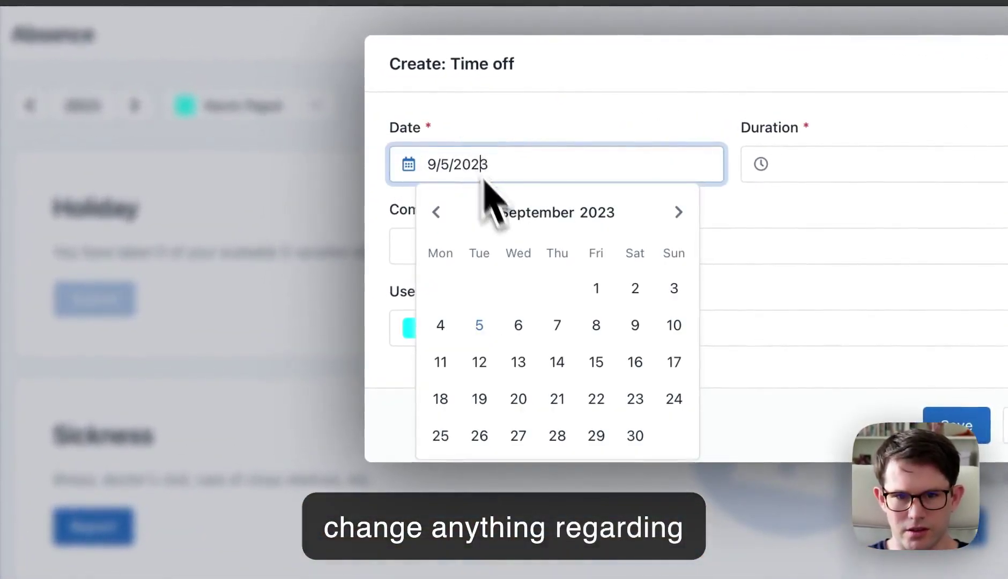
pyautogui.click(441, 326)
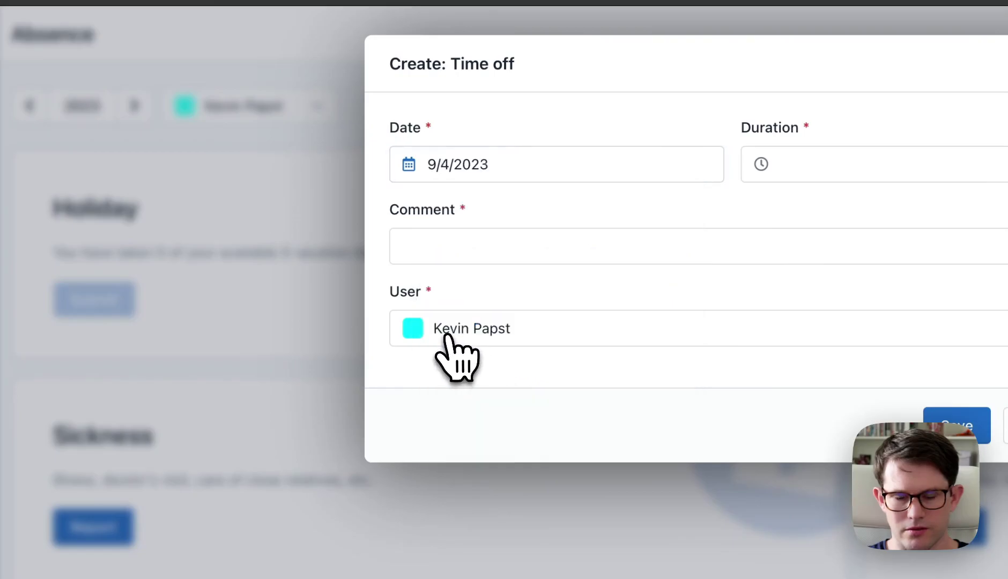
pyautogui.click(548, 247)
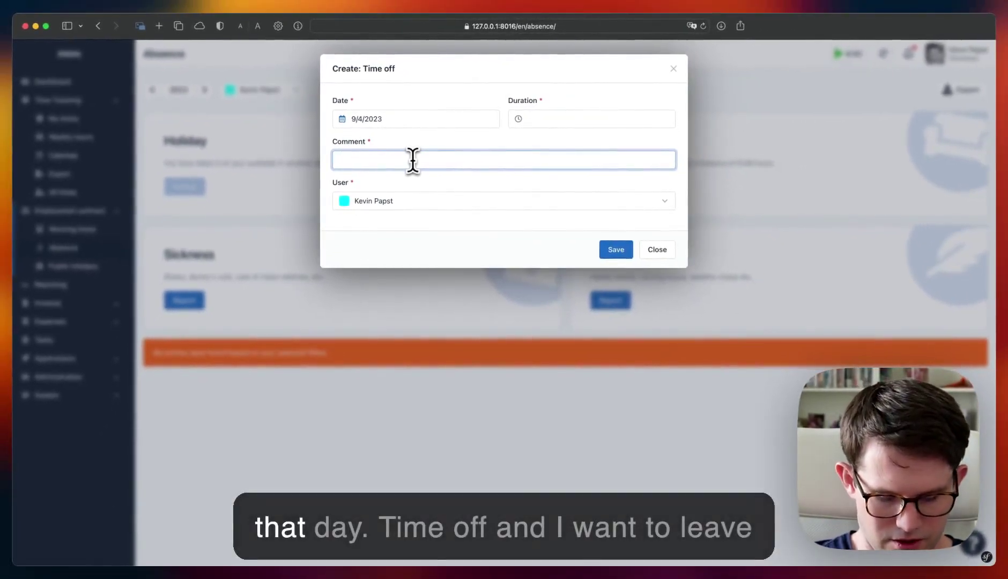
pyautogui.write('Testing Time-Off')
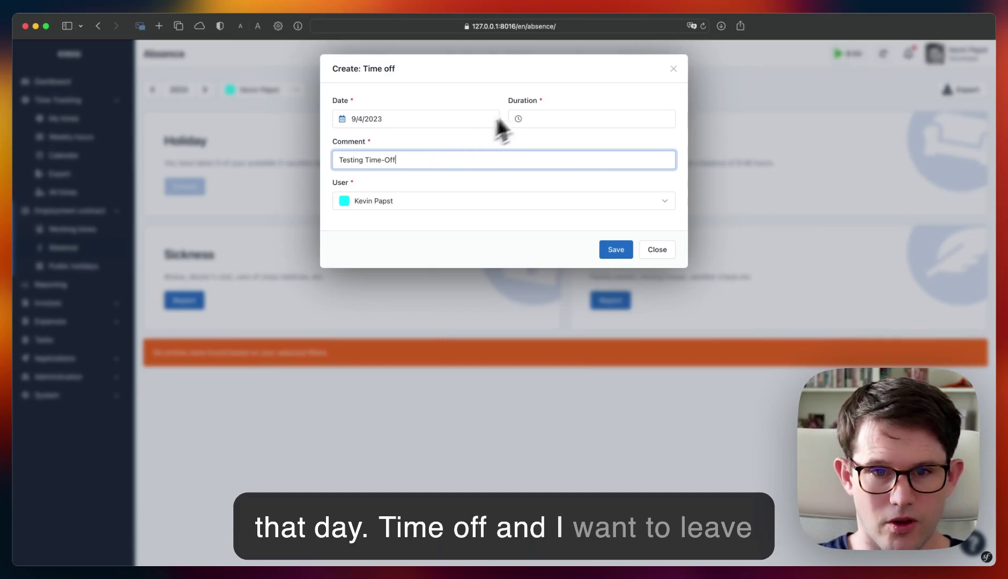
pyautogui.click(529, 119)
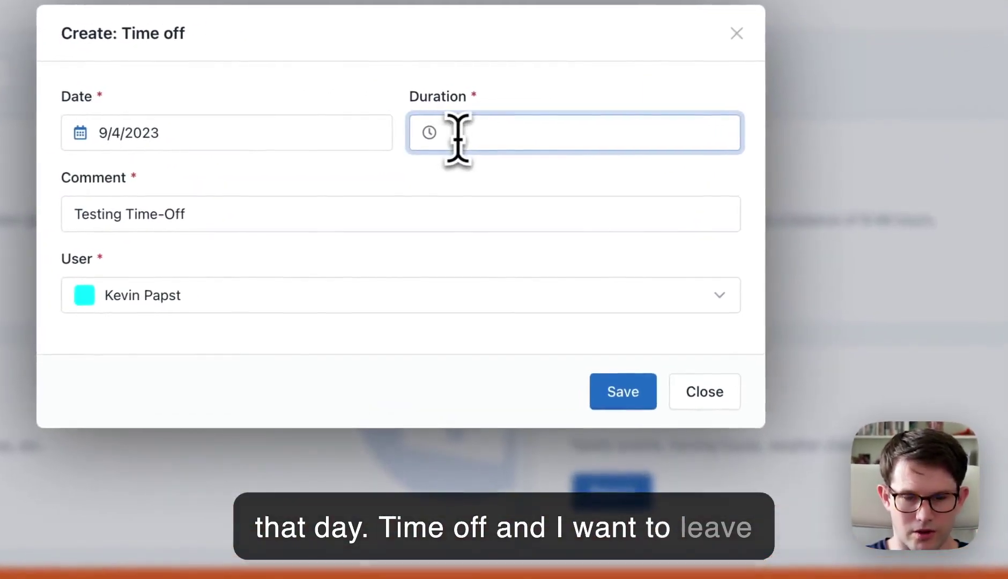
pyautogui.write('3')
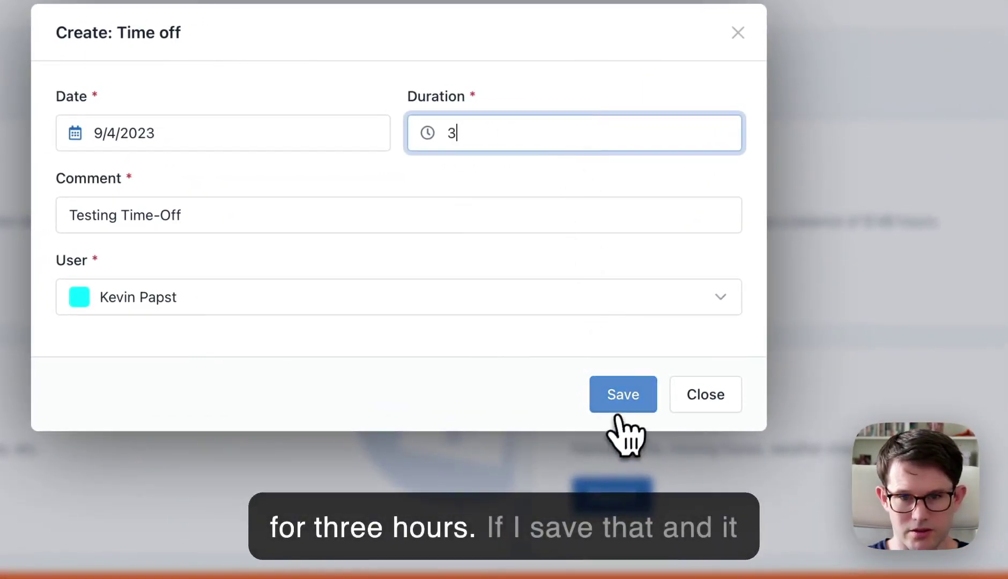
pyautogui.click(622, 400)
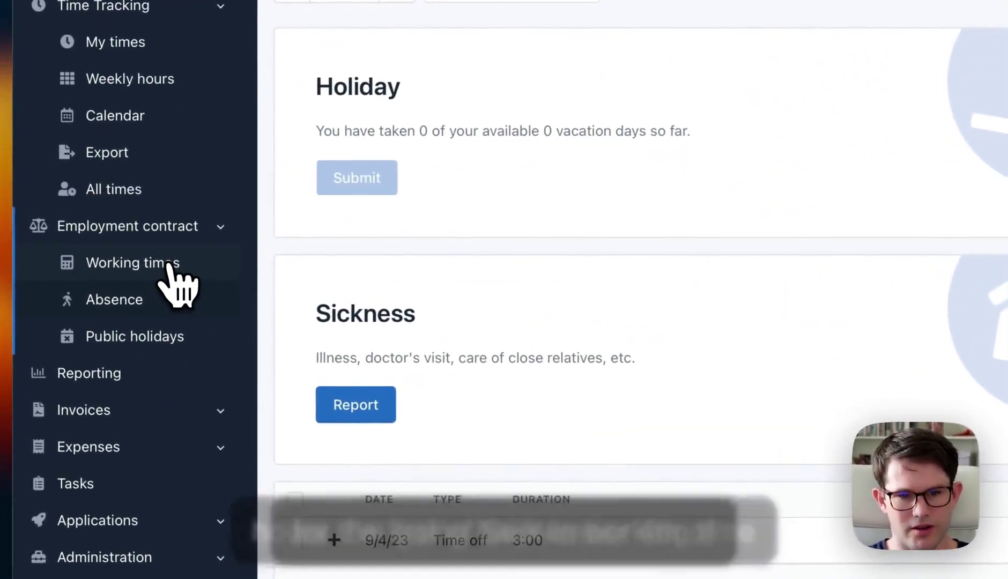
# Check that 4 September shows the 3:00 time off, then return to Absence.
pyautogui.click(91, 232)
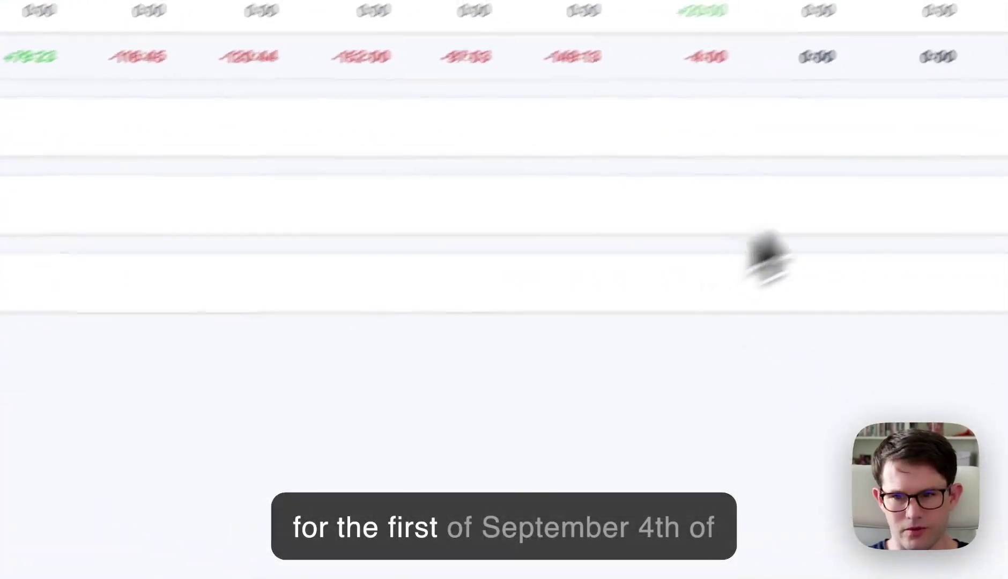
pyautogui.click(953, 313)
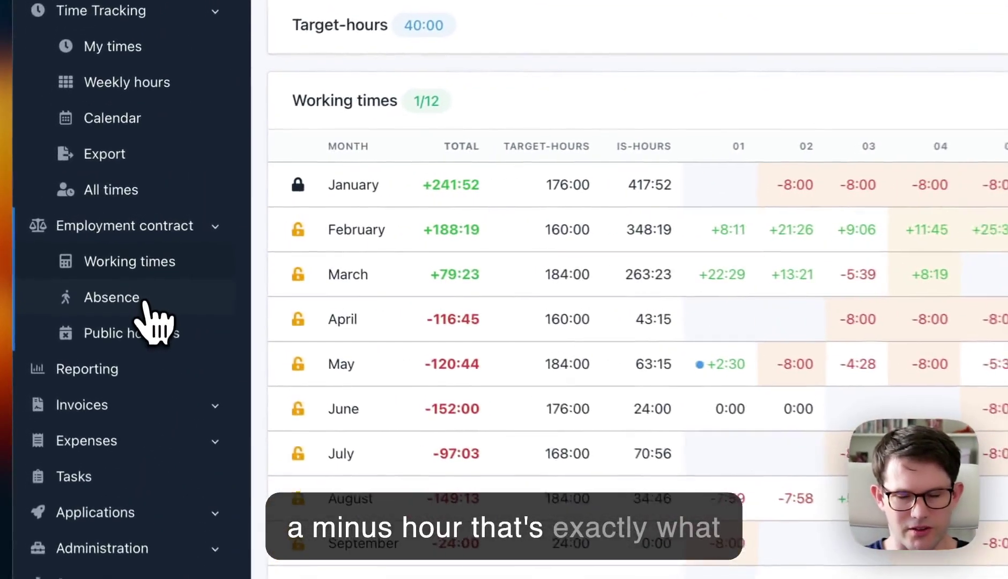
pyautogui.click(116, 281)
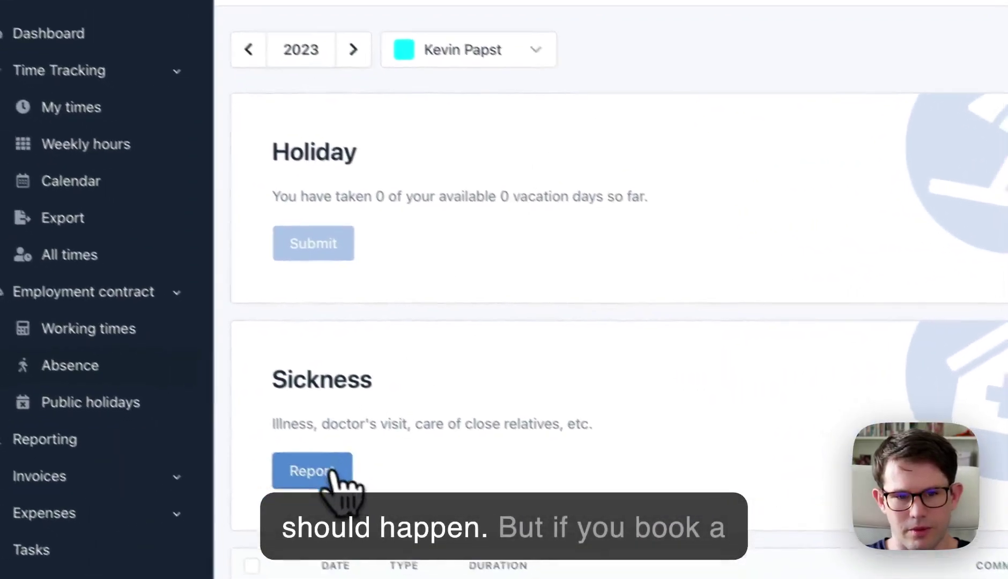
# Report sickness from 8/28/2023 to 9/3/2023 with the comment 'I had the flue'.
pyautogui.click(284, 446)
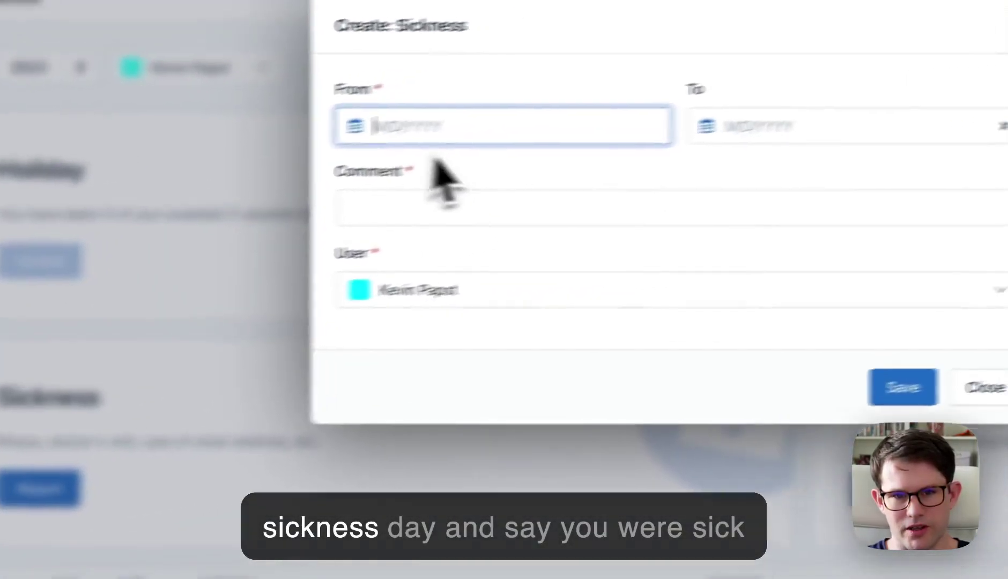
pyautogui.click(274, 157)
pyautogui.click(308, 144)
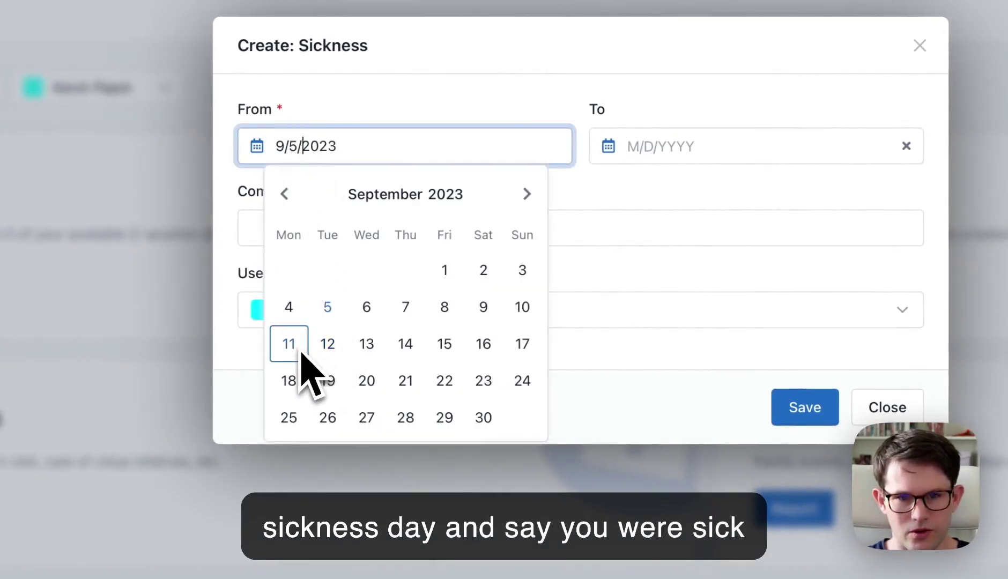
pyautogui.click(285, 194)
pyautogui.click(289, 417)
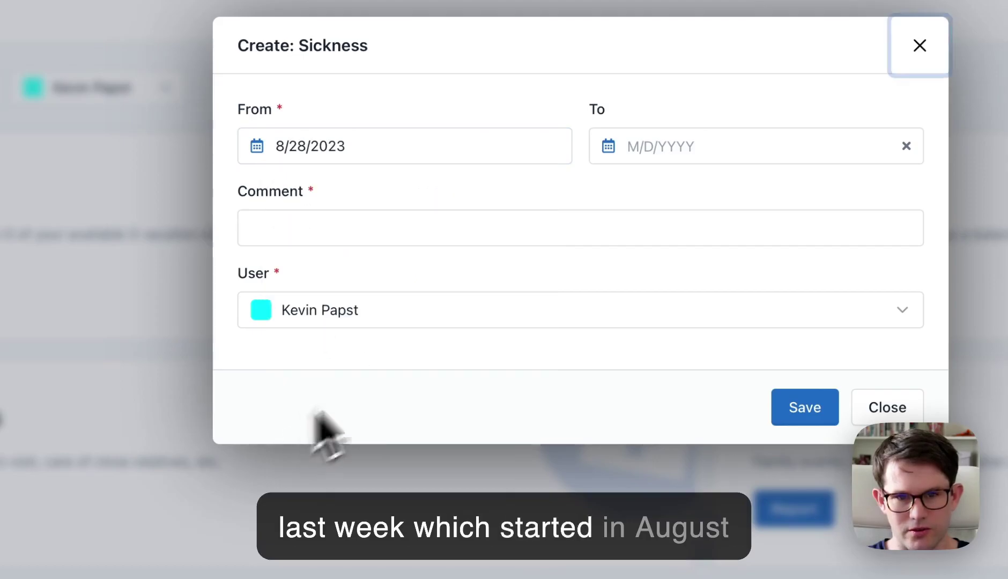
pyautogui.click(742, 147)
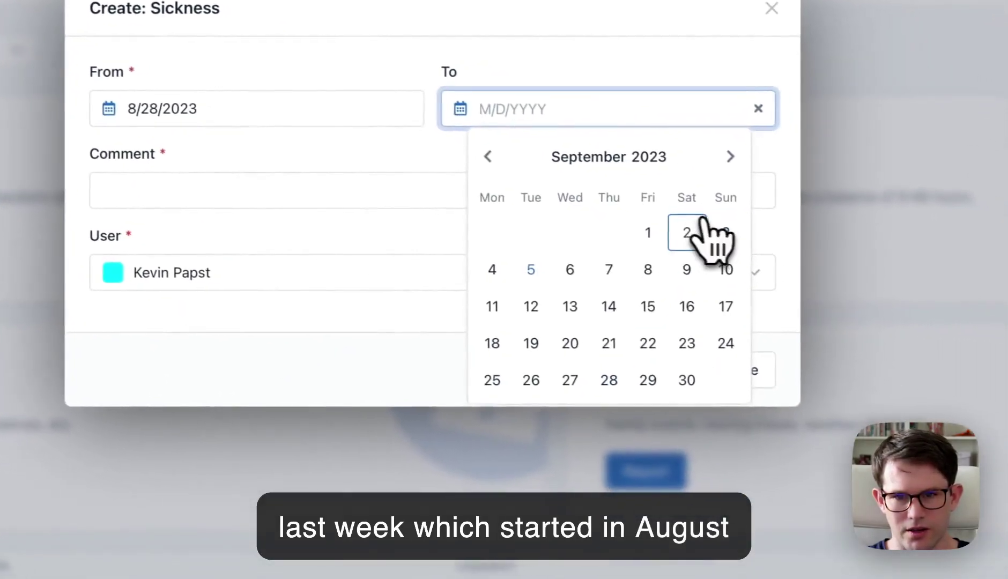
pyautogui.click(722, 234)
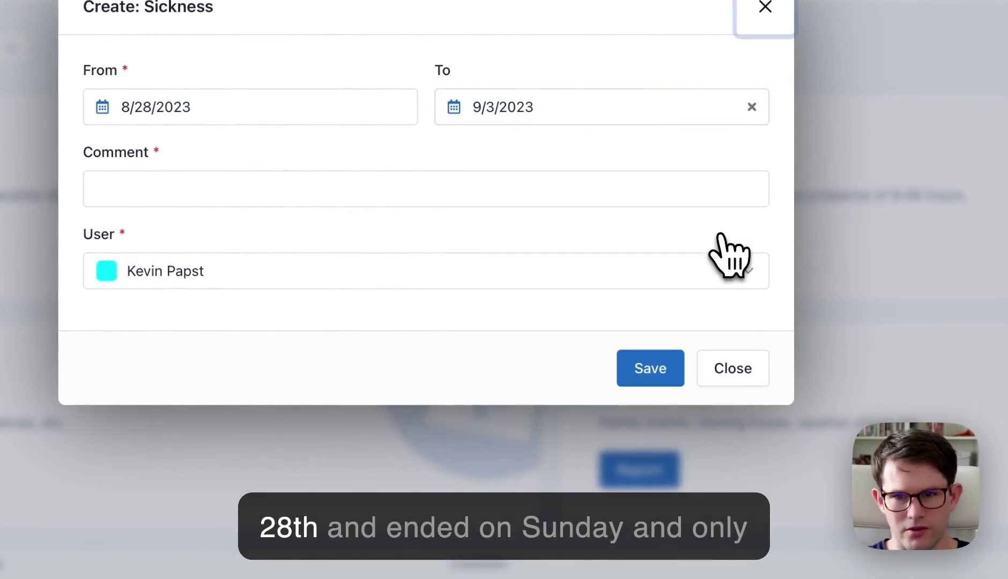
pyautogui.click(181, 189)
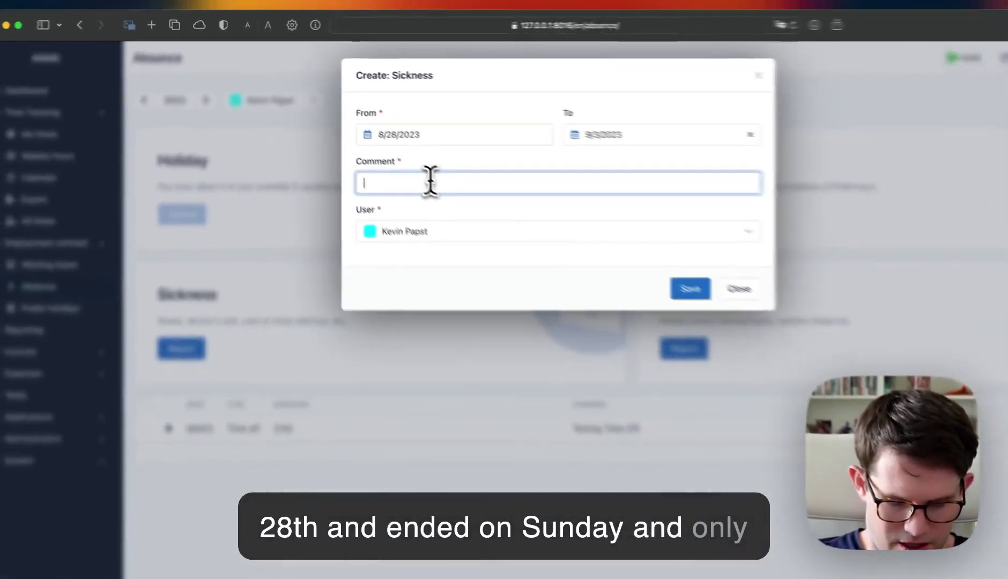
pyautogui.write('I had the flue')
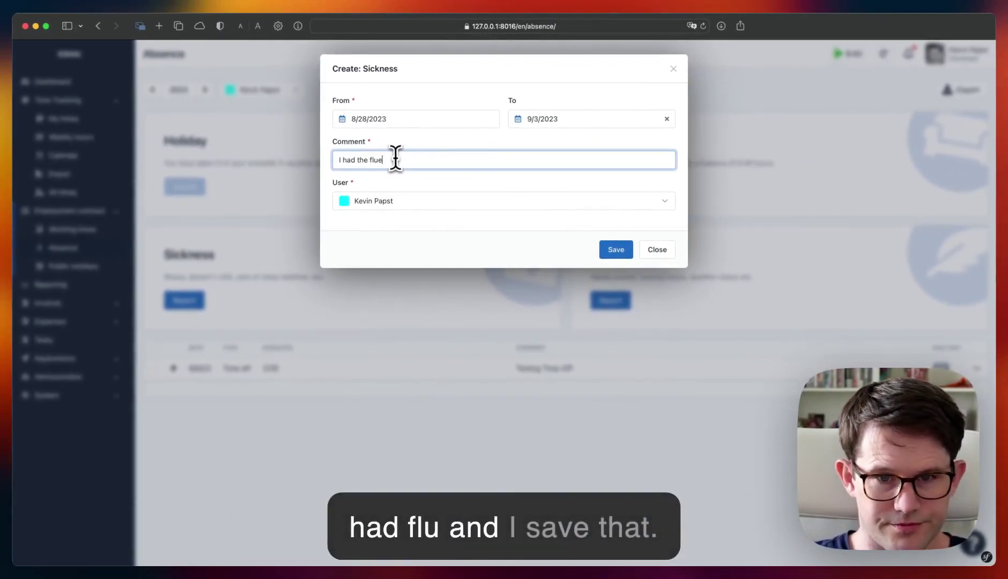
pyautogui.click(618, 249)
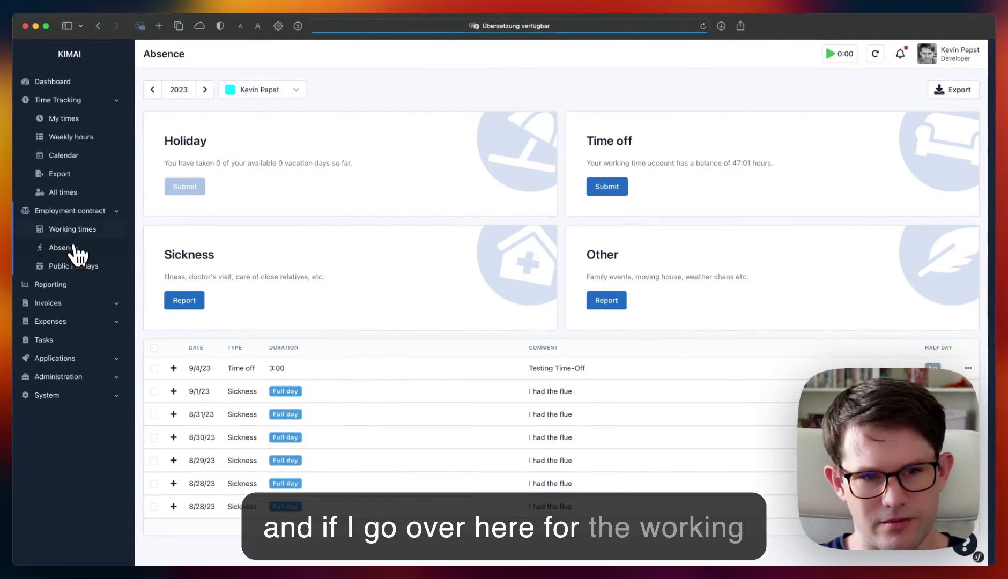
# Expand the Working times table showing sickness days from 28 August and September at -16:00.
pyautogui.click(71, 230)
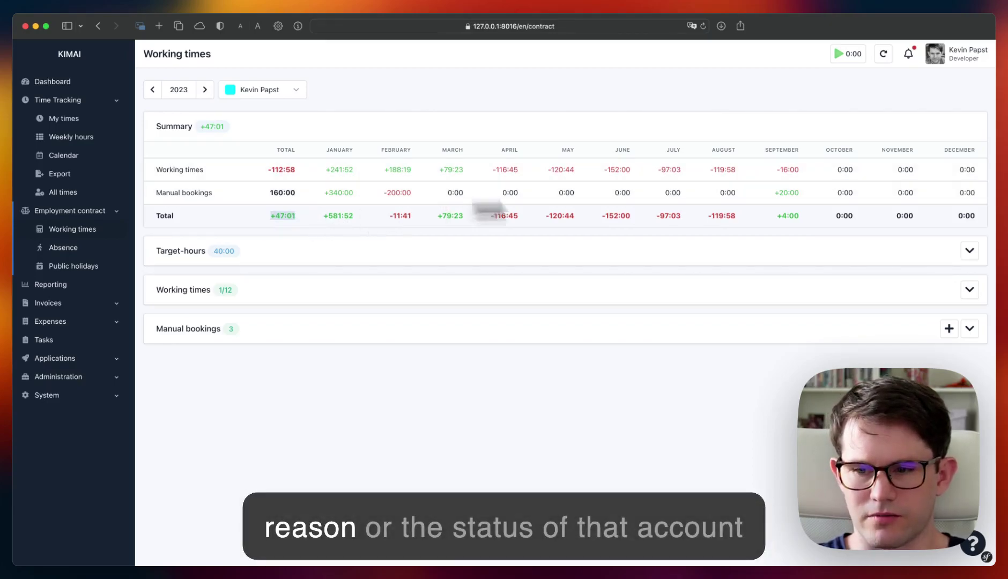
pyautogui.click(969, 290)
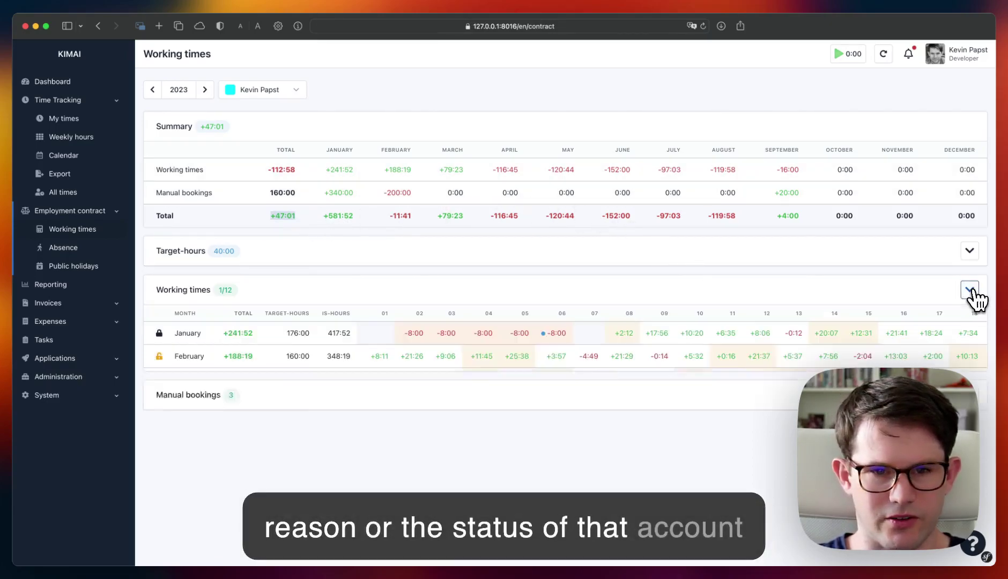
pyautogui.scroll(-3, 974, 299)
pyautogui.scroll(-1, 973, 299)
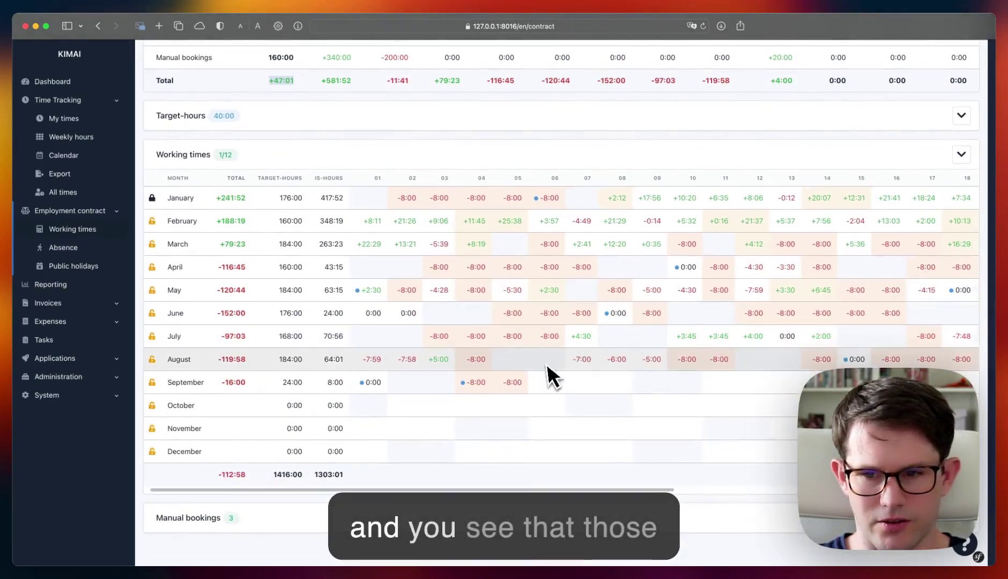
pyautogui.hscroll(10, 546, 367)
pyautogui.hscroll(5, 598, 378)
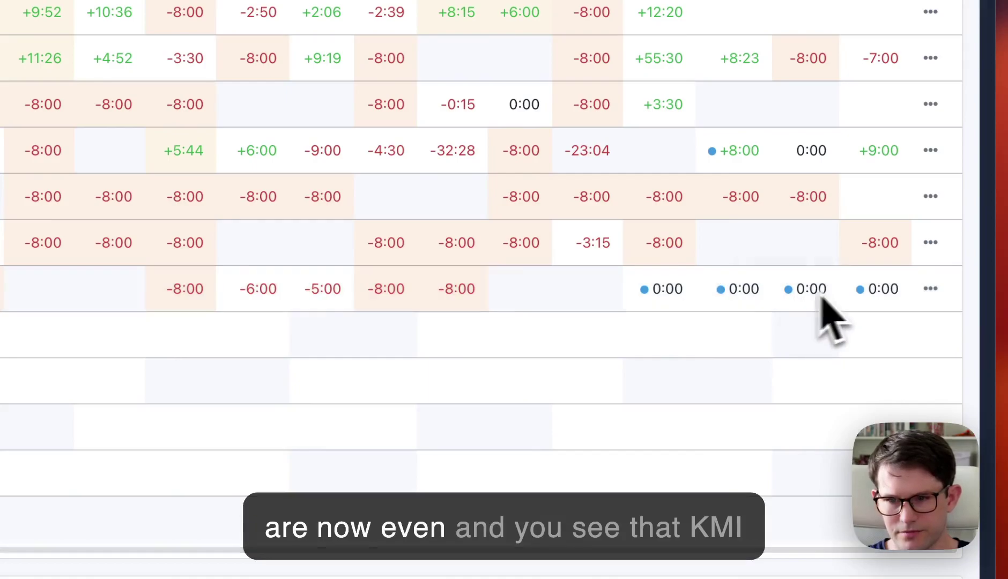
pyautogui.moveTo(937, 359)
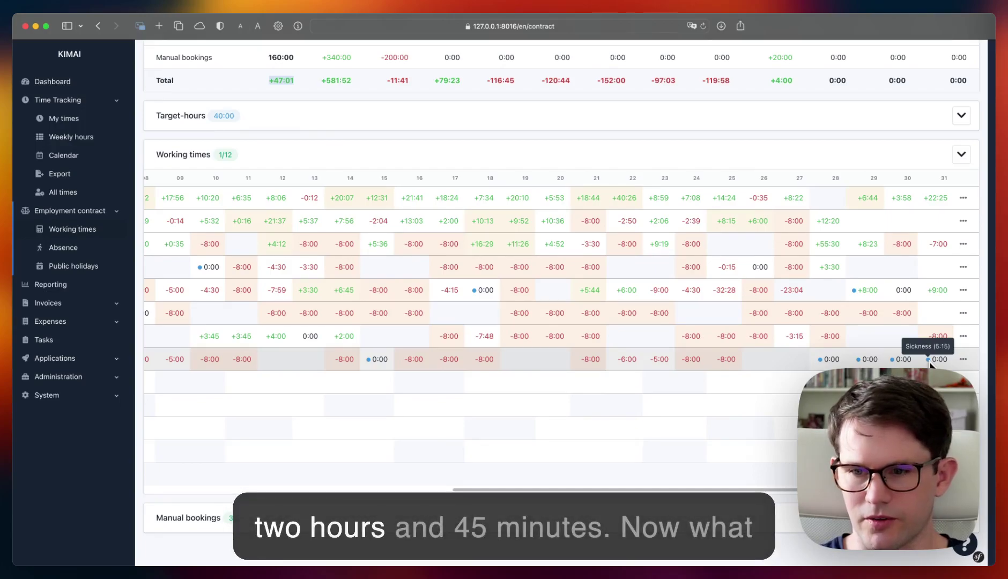
pyautogui.hscroll(-10, 930, 364)
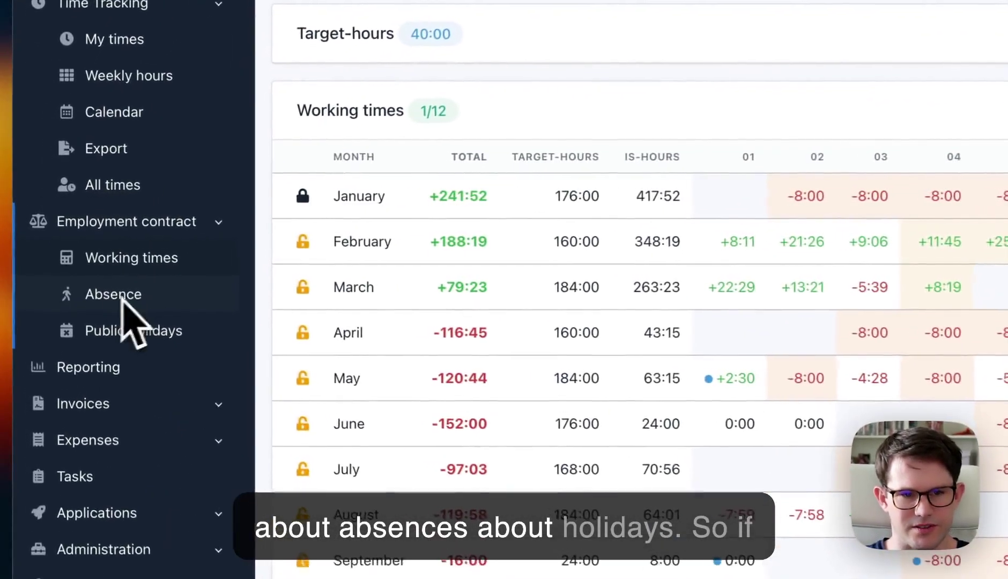
# Set the employment contract's holidays per year to 30 in the user profile.
pyautogui.click(64, 247)
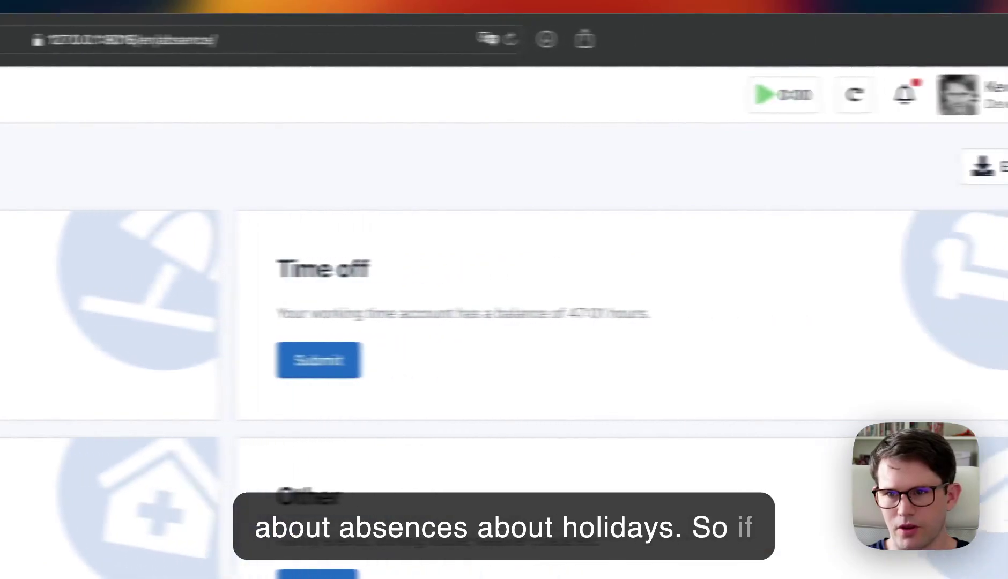
pyautogui.click(921, 95)
pyautogui.click(885, 181)
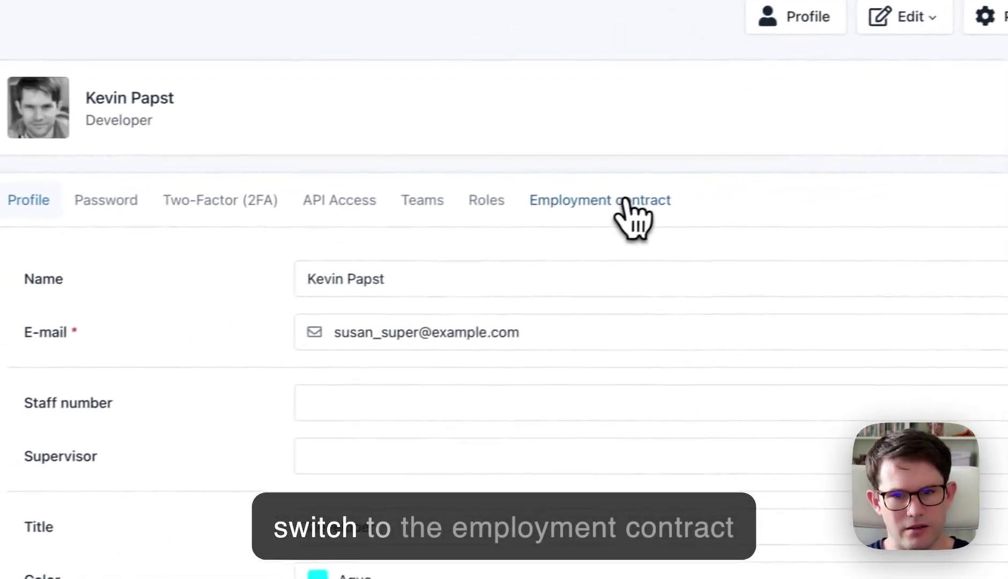
pyautogui.click(628, 201)
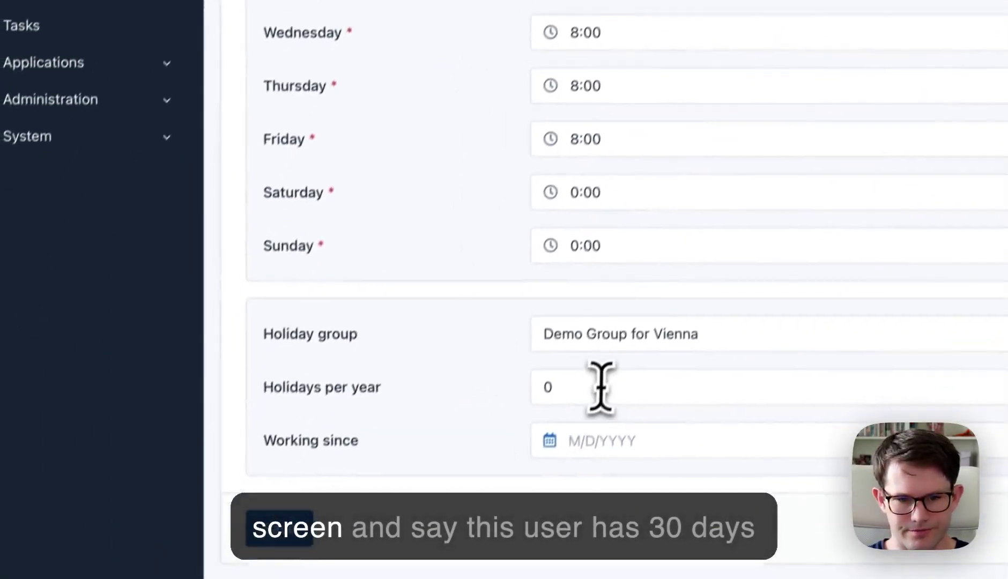
pyautogui.click(600, 385)
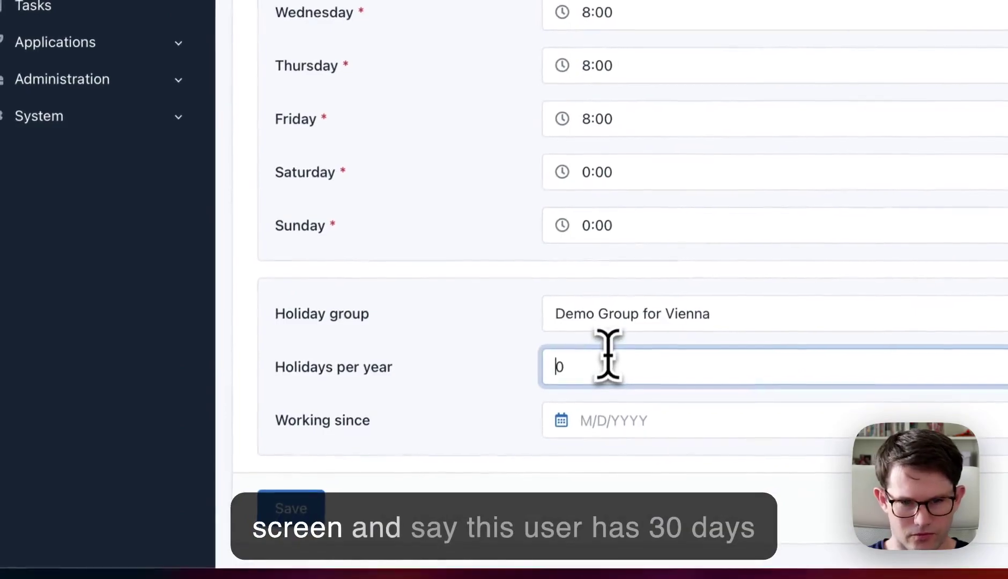
pyautogui.write('3')
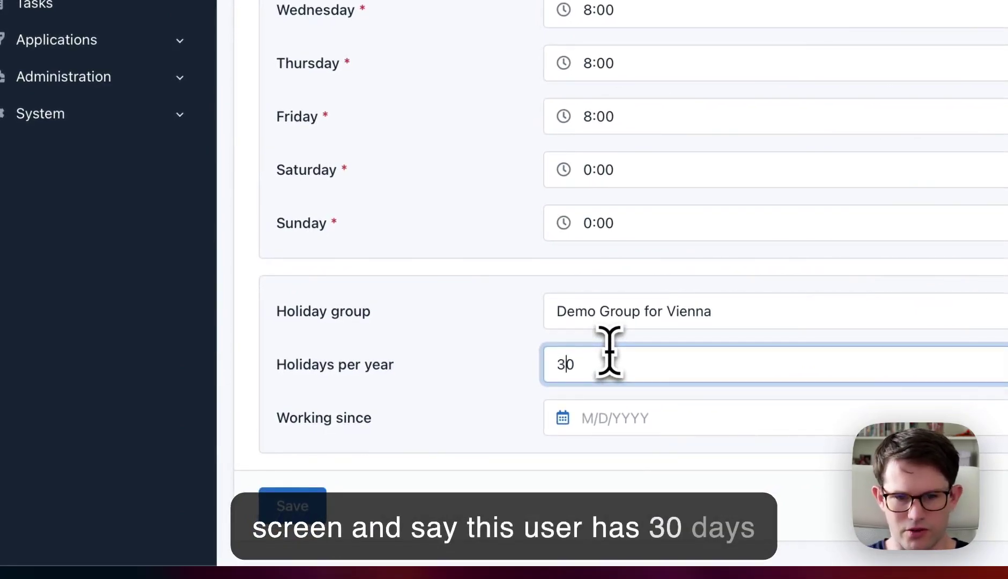
pyautogui.click(186, 271)
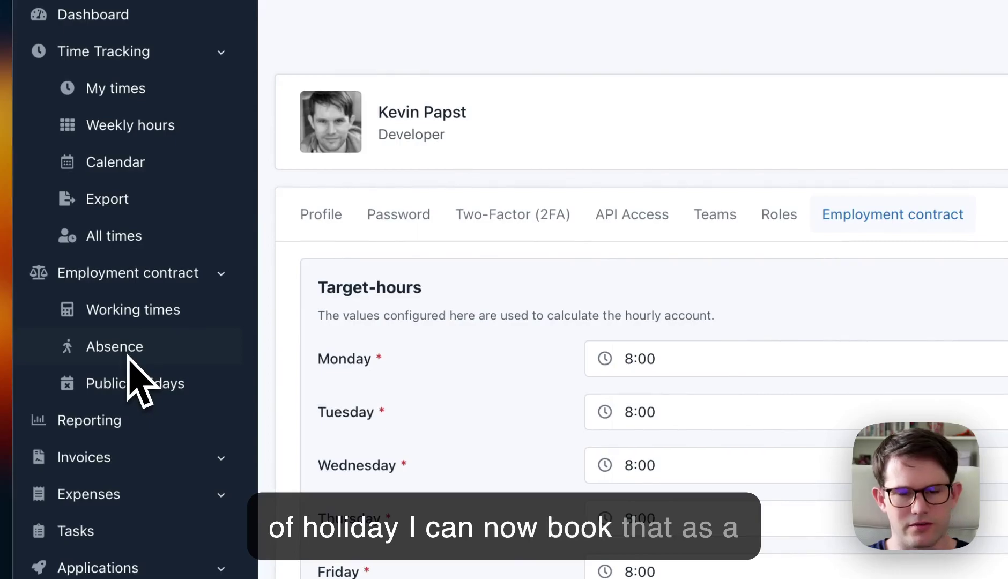
# Book a holiday from 9/18/2023 to 9/30/2023 commented 'Wanna fly to the beach'.
pyautogui.click(128, 356)
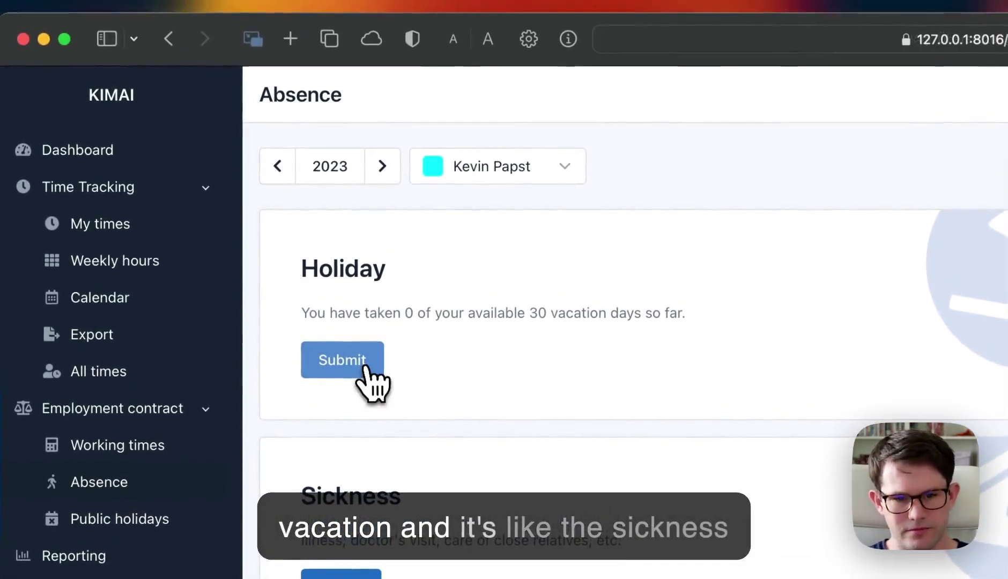
pyautogui.click(370, 377)
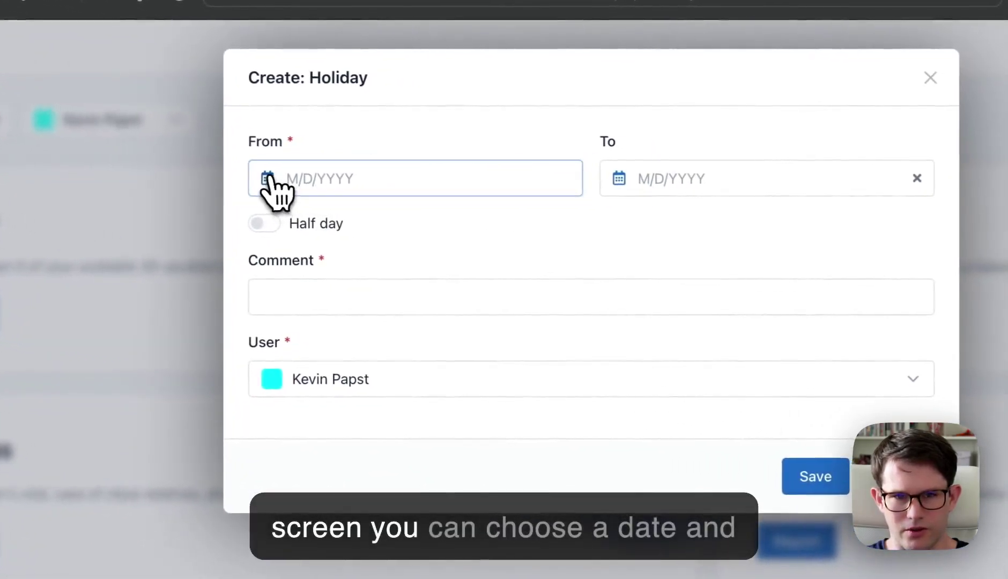
pyautogui.click(290, 181)
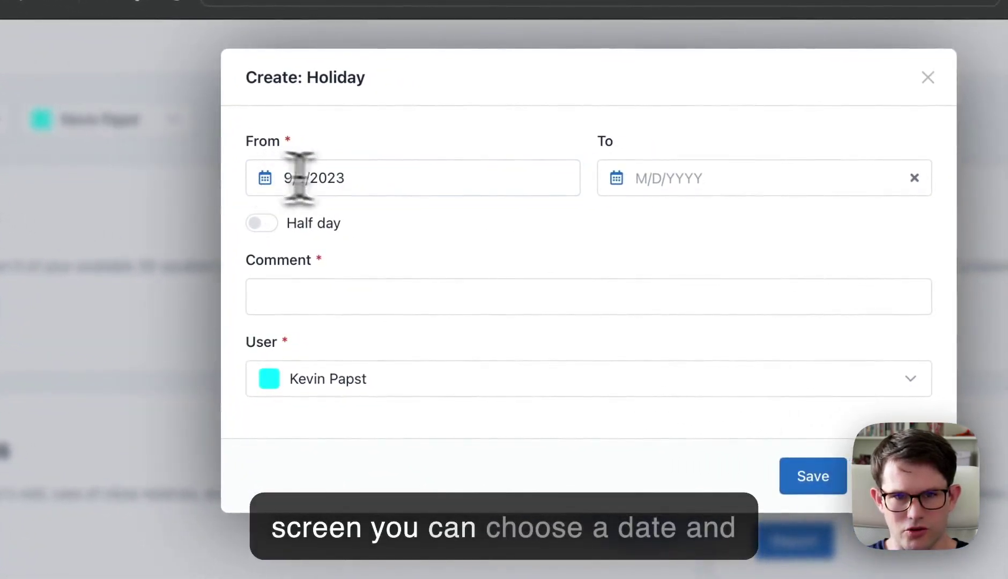
pyautogui.click(423, 184)
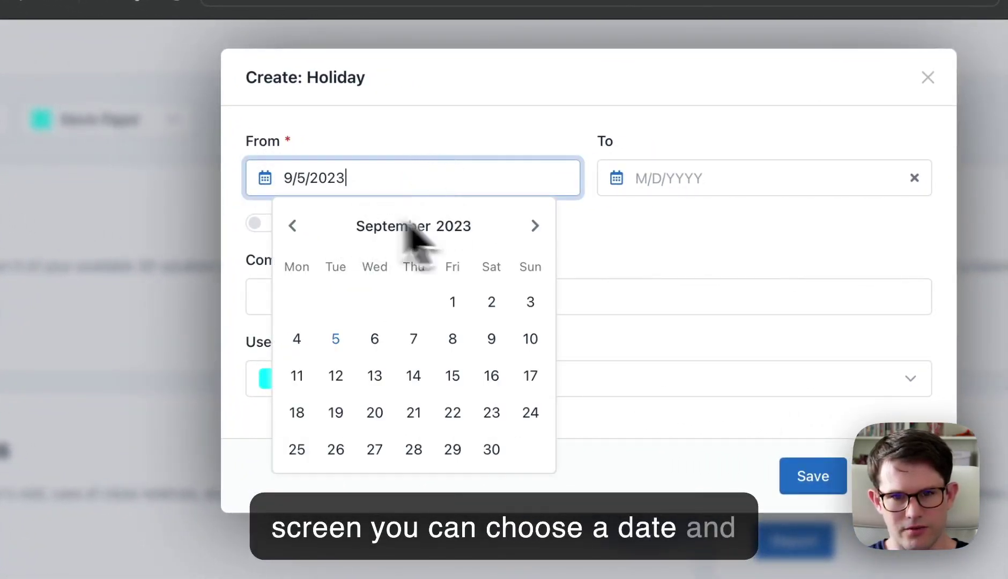
pyautogui.click(303, 416)
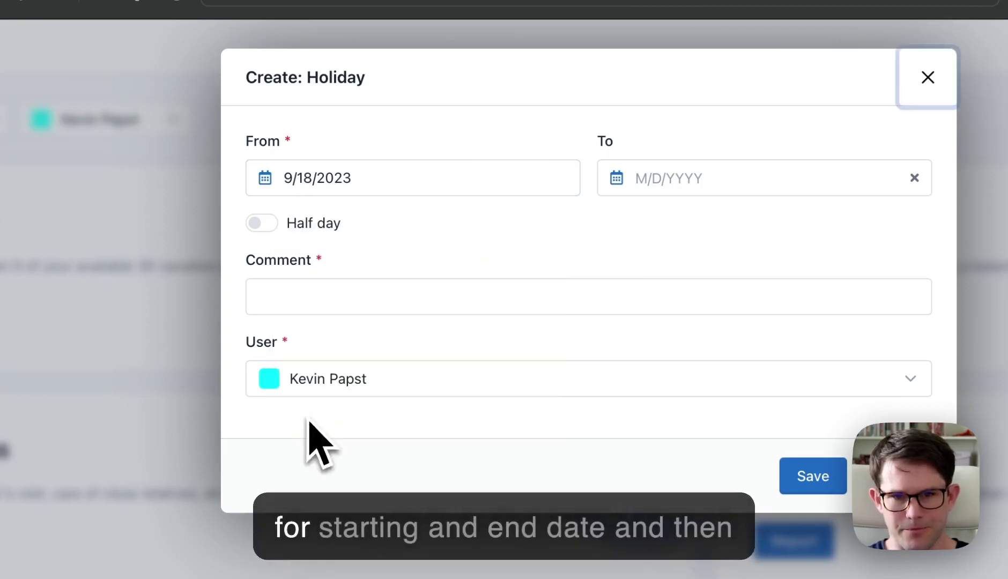
pyautogui.click(603, 169)
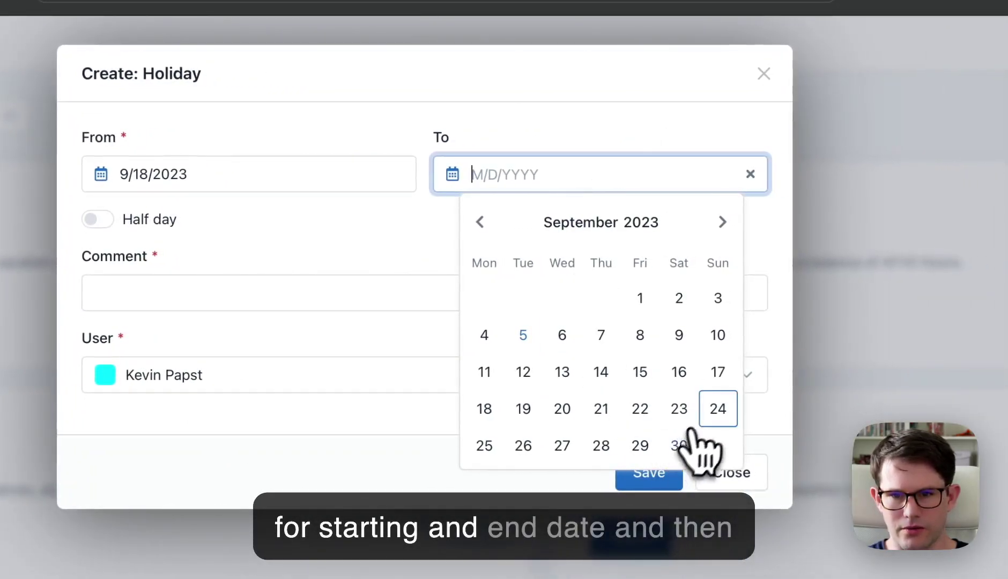
pyautogui.click(688, 446)
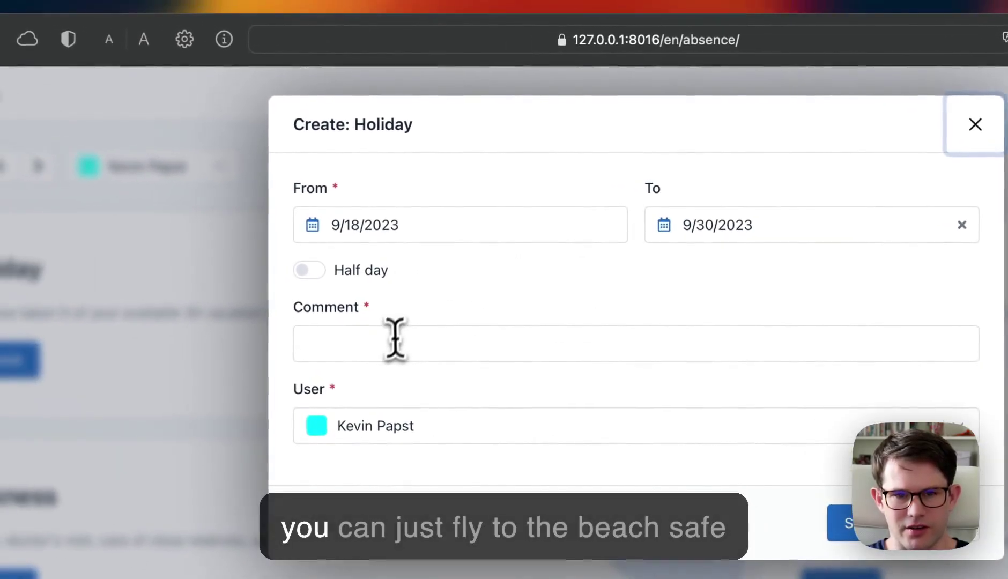
pyautogui.click(389, 347)
pyautogui.click(350, 287)
pyautogui.write('Wanna')
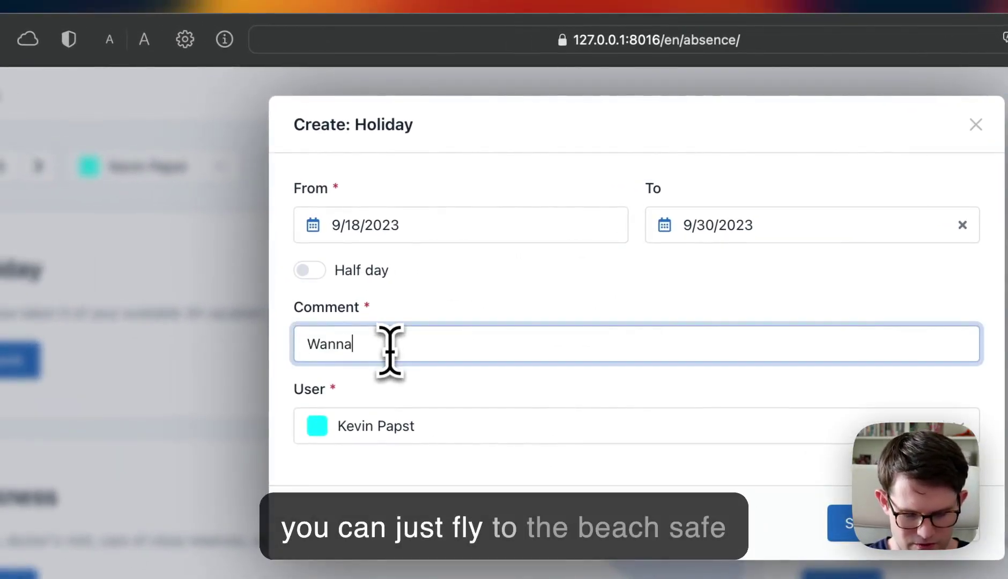
pyautogui.write('fly to the beach')
pyautogui.click(620, 271)
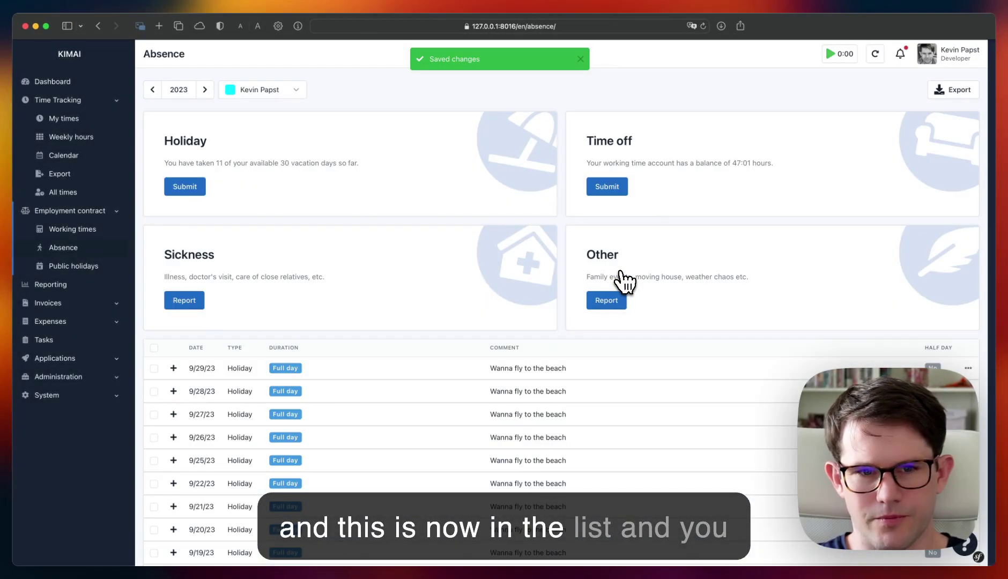
pyautogui.scroll(-5, 458, 369)
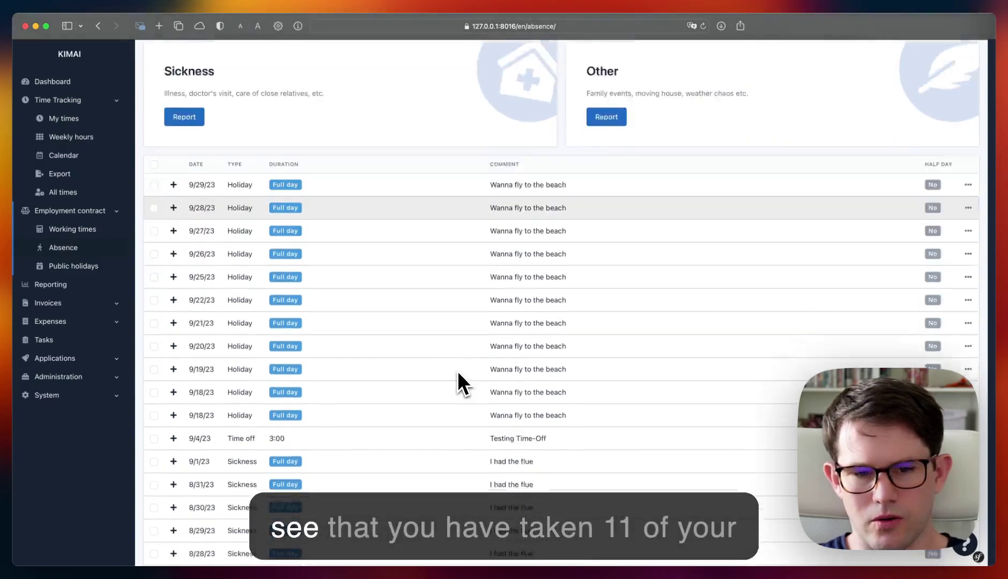
pyautogui.scroll(5, 457, 370)
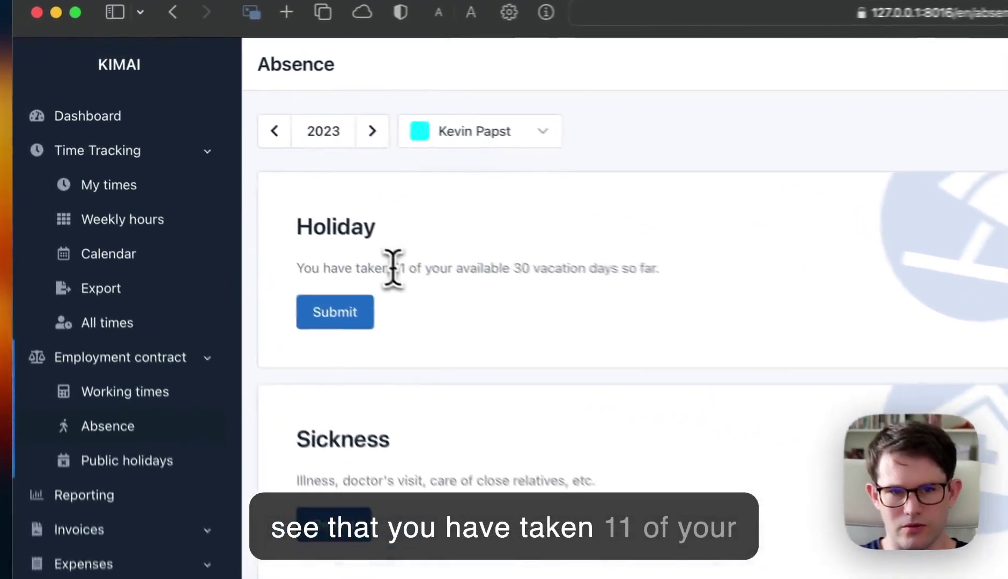
pyautogui.doubleClick(429, 283)
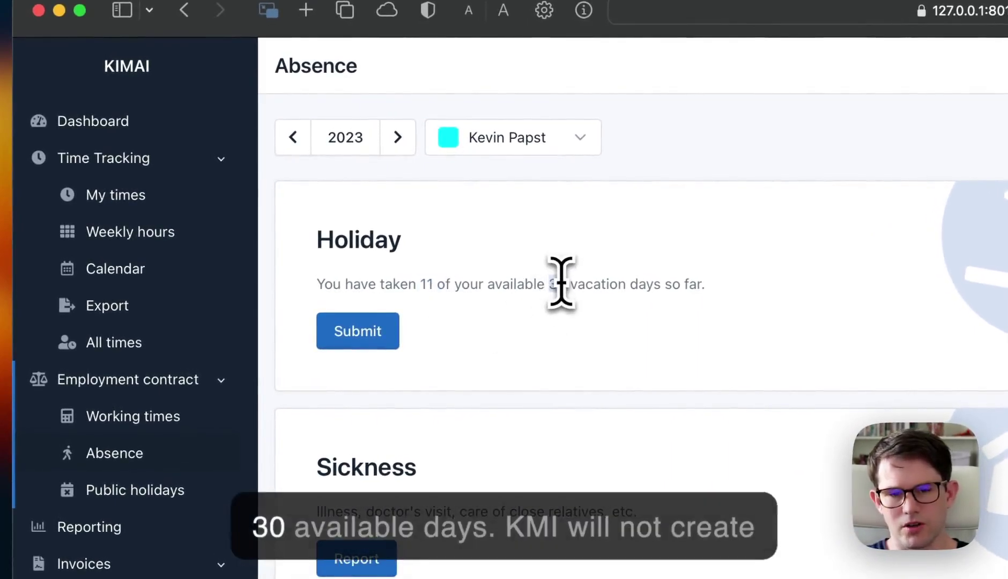
pyautogui.scroll(-5, 561, 282)
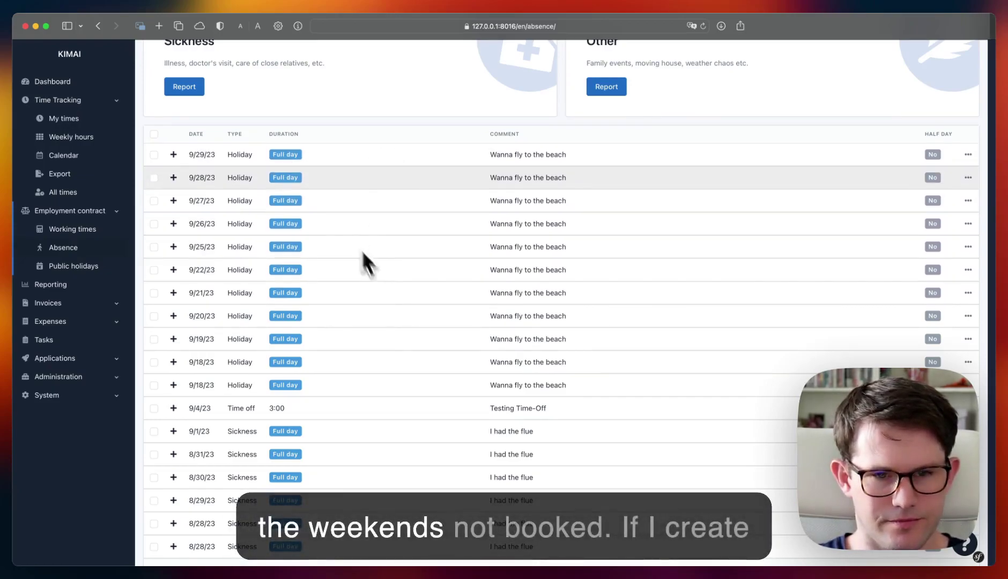
pyautogui.scroll(5, 196, 160)
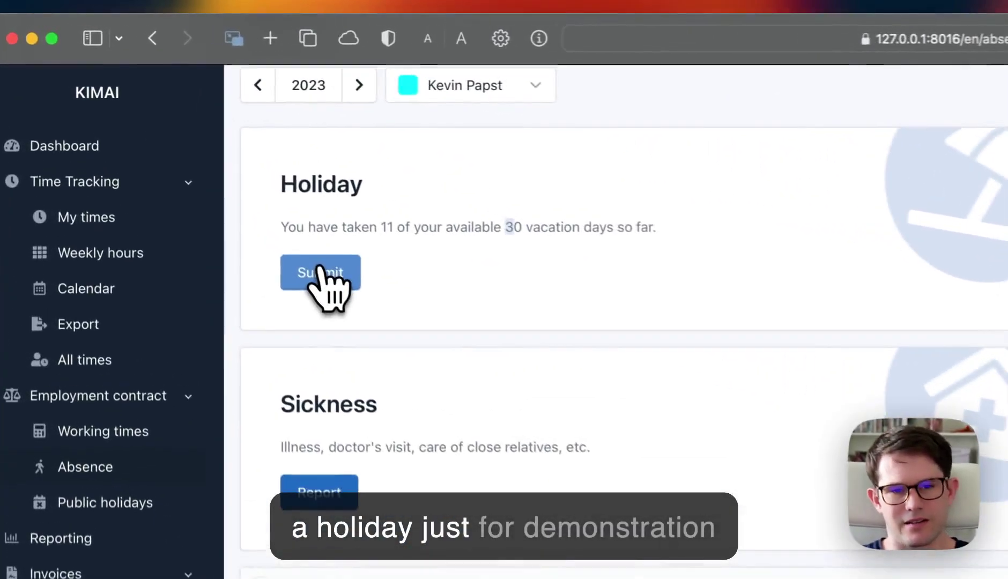
# Book a half-day holiday 8/1–8/4/2023 commented 'Moving to a new apartment'.
pyautogui.click(242, 202)
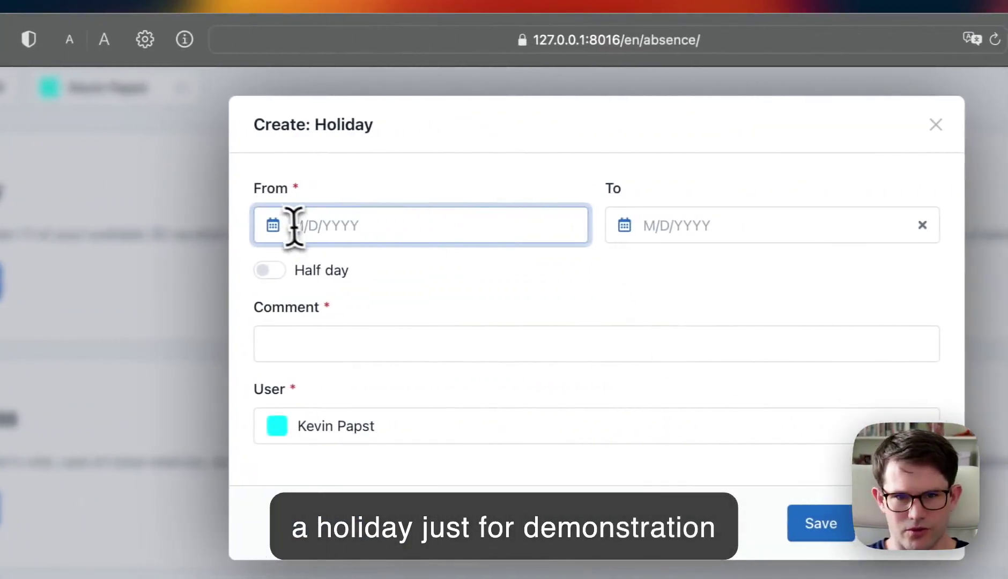
pyautogui.click(315, 225)
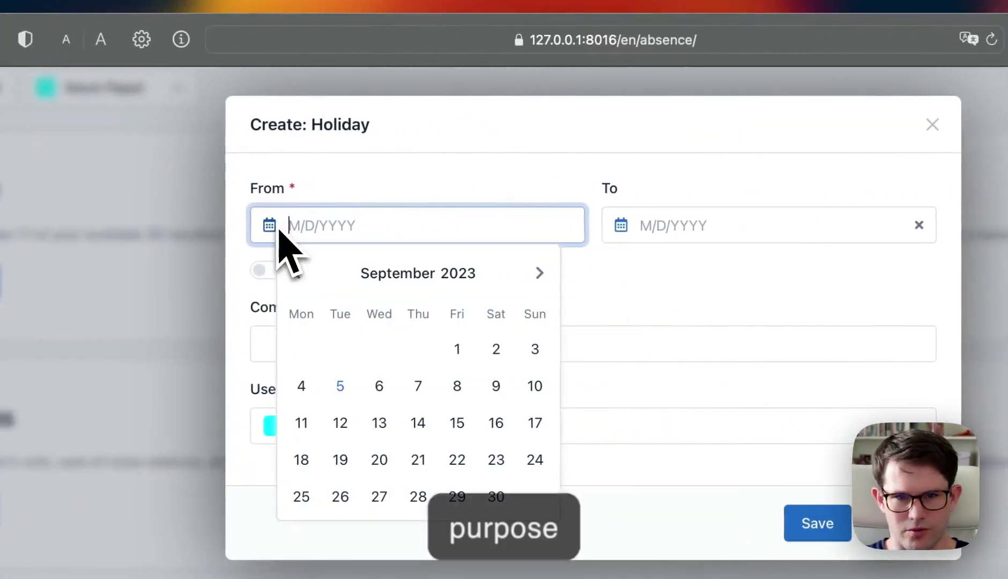
pyautogui.click(297, 274)
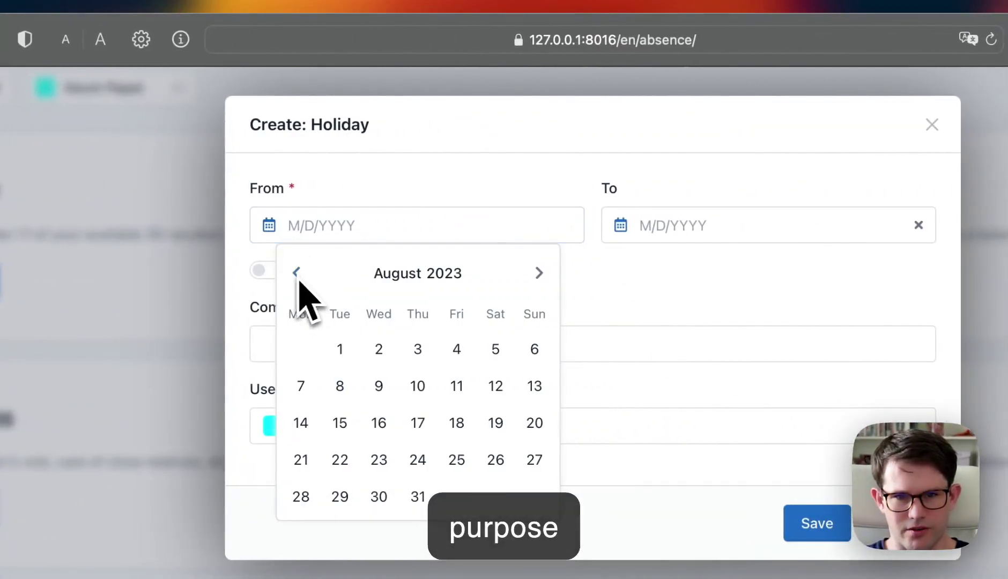
pyautogui.click(339, 348)
pyautogui.click(718, 228)
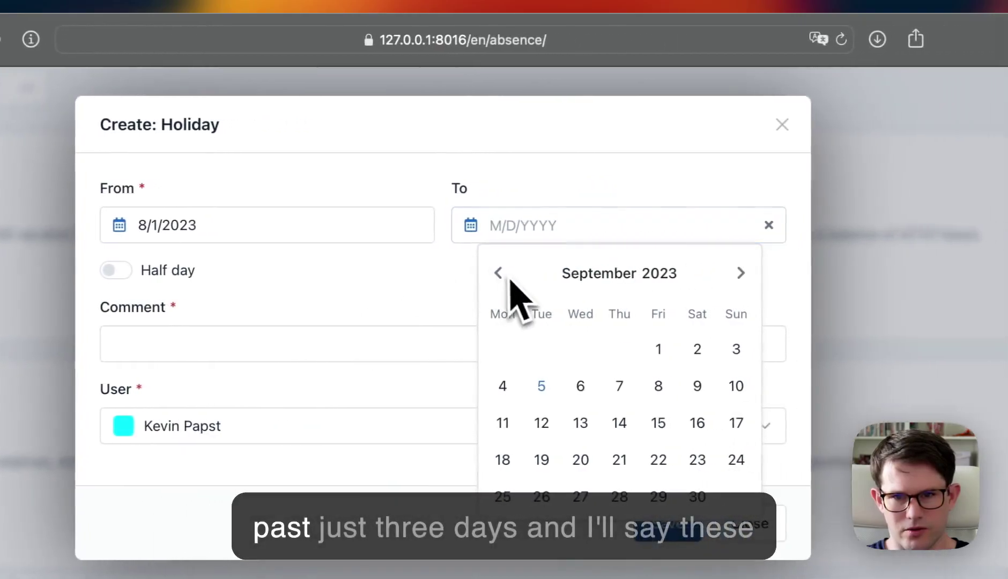
pyautogui.click(498, 274)
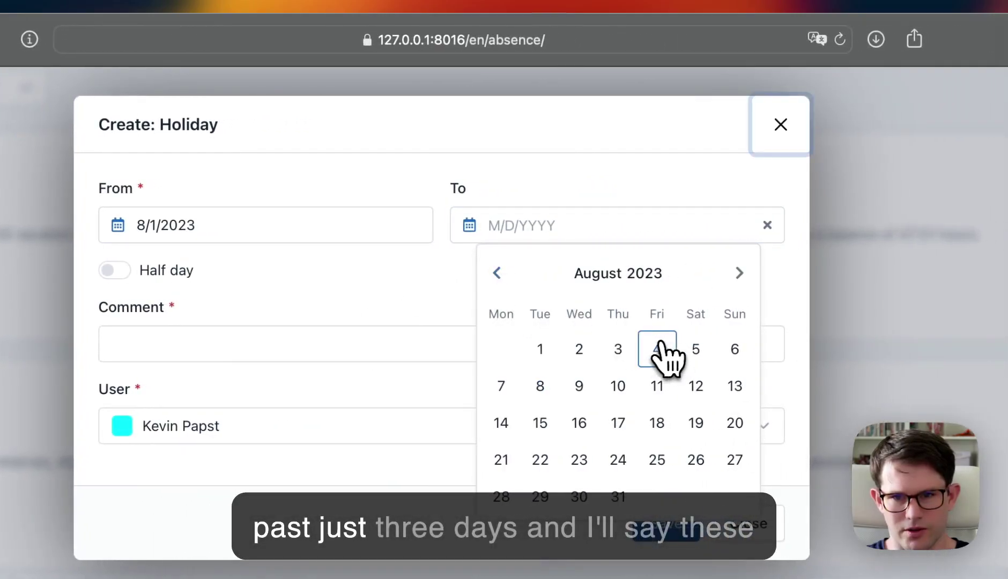
pyautogui.click(658, 350)
pyautogui.click(417, 266)
pyautogui.click(443, 331)
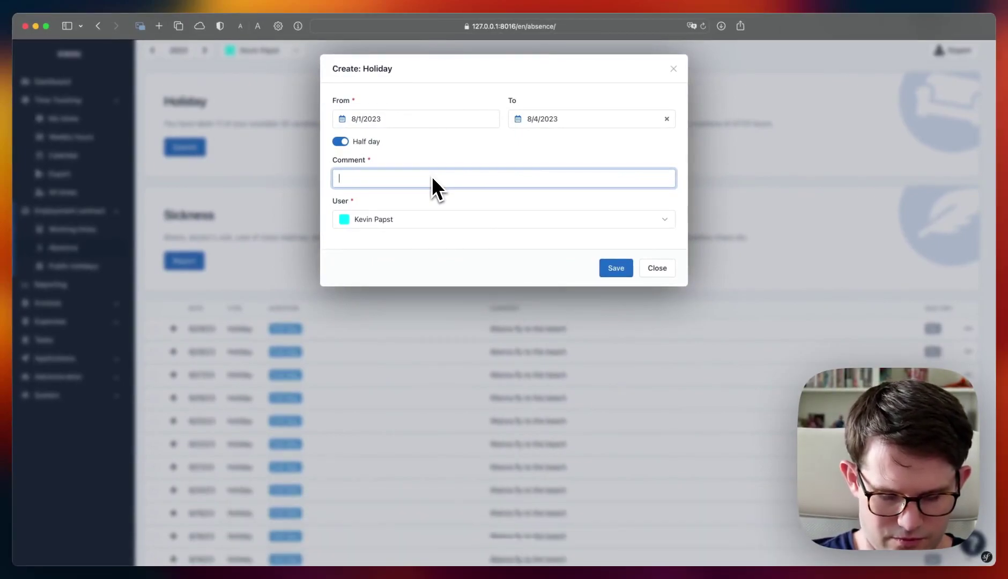
pyautogui.write('Moving to a new apparteme')
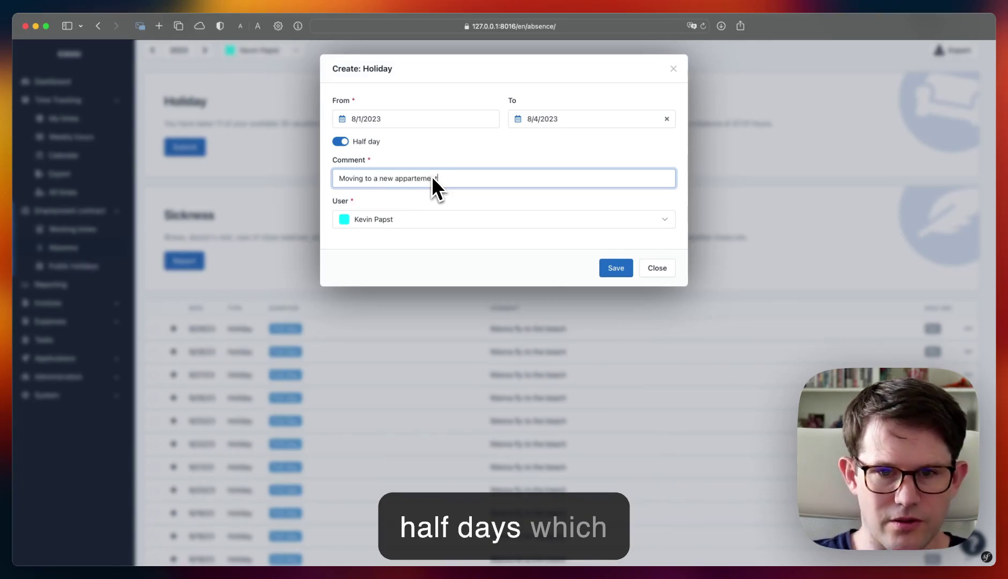
pyautogui.write('nt')
pyautogui.click(616, 268)
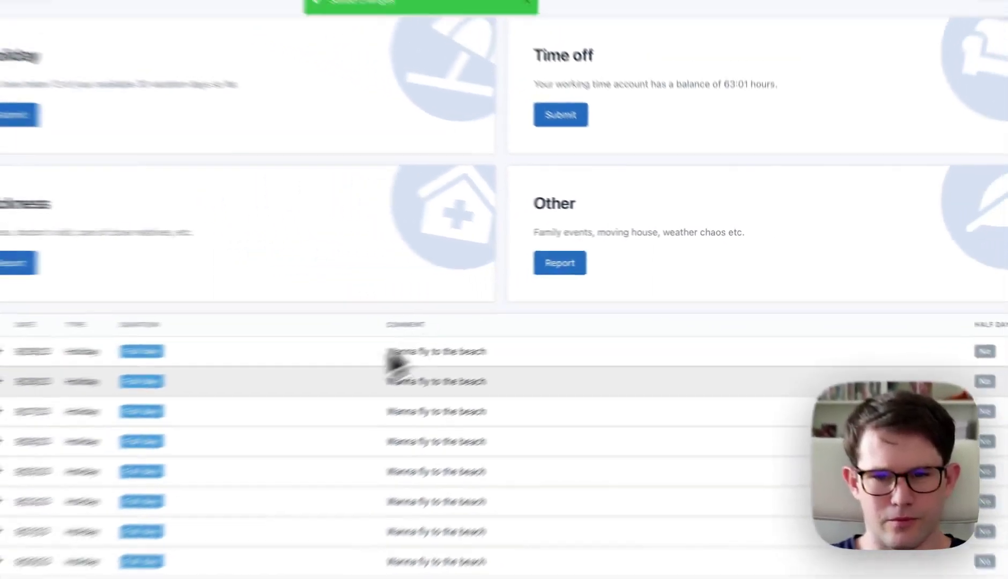
pyautogui.scroll(-5, 401, 362)
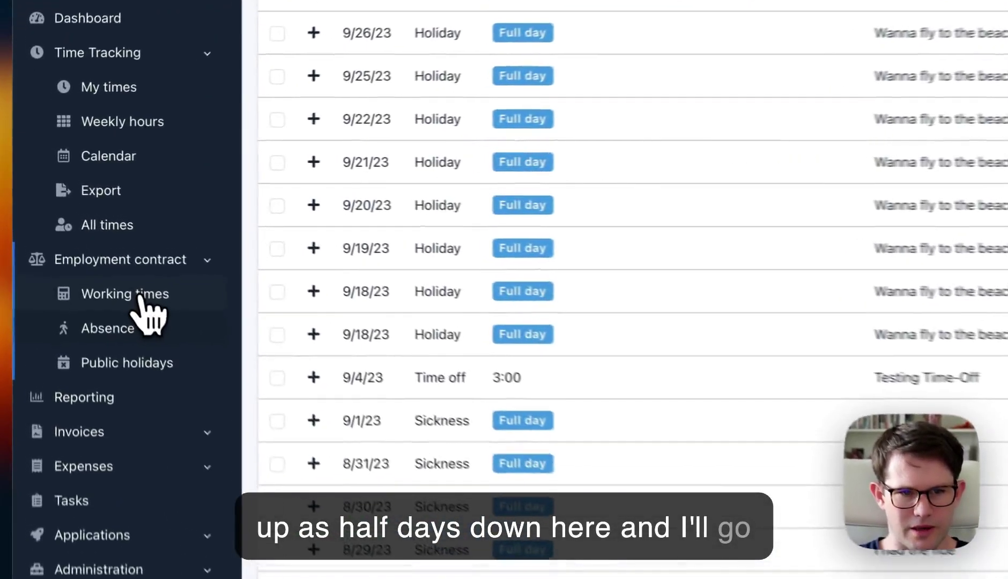
# Show the working-times account, its 2023 summary now totalling +63:01.
pyautogui.click(141, 299)
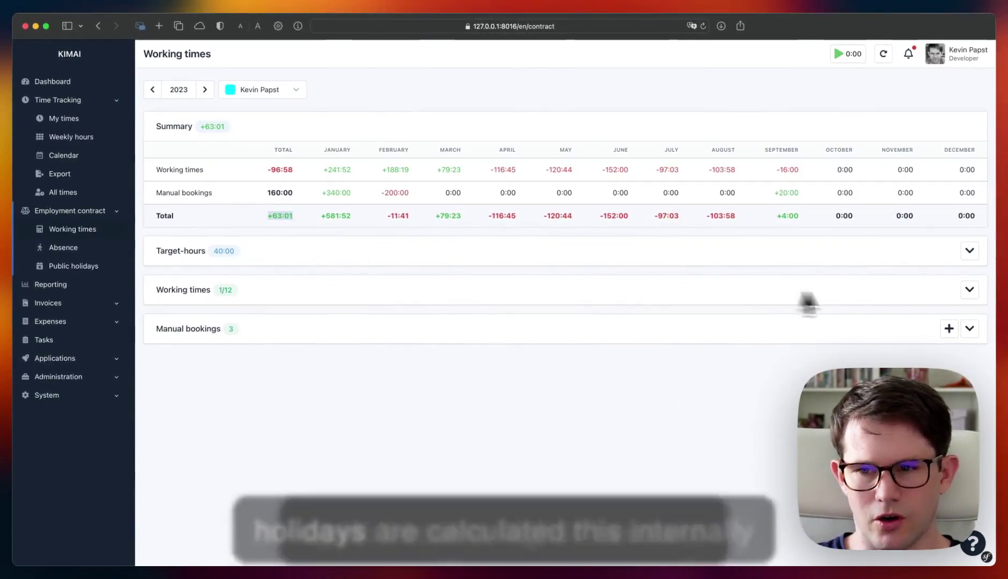
# Expand the daily breakdown to show August 1 with two 4:00 holiday halves.
pyautogui.click(969, 290)
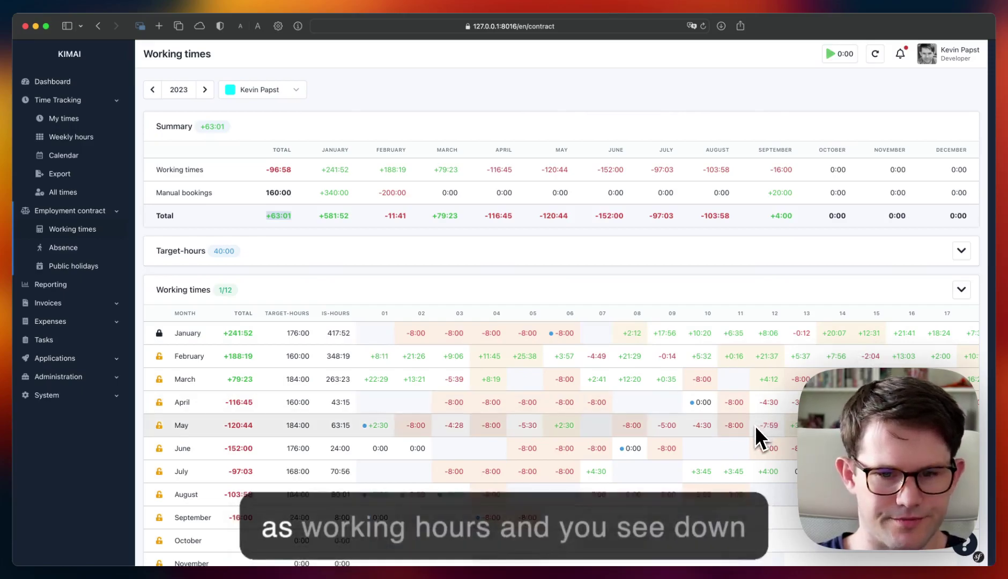
pyautogui.scroll(-2, 243, 484)
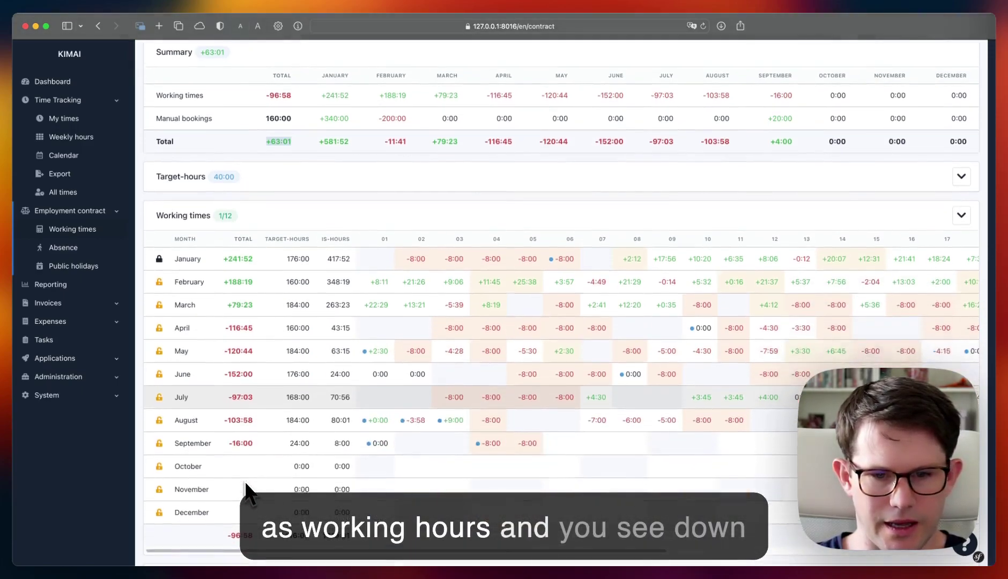
pyautogui.scroll(-1, 246, 492)
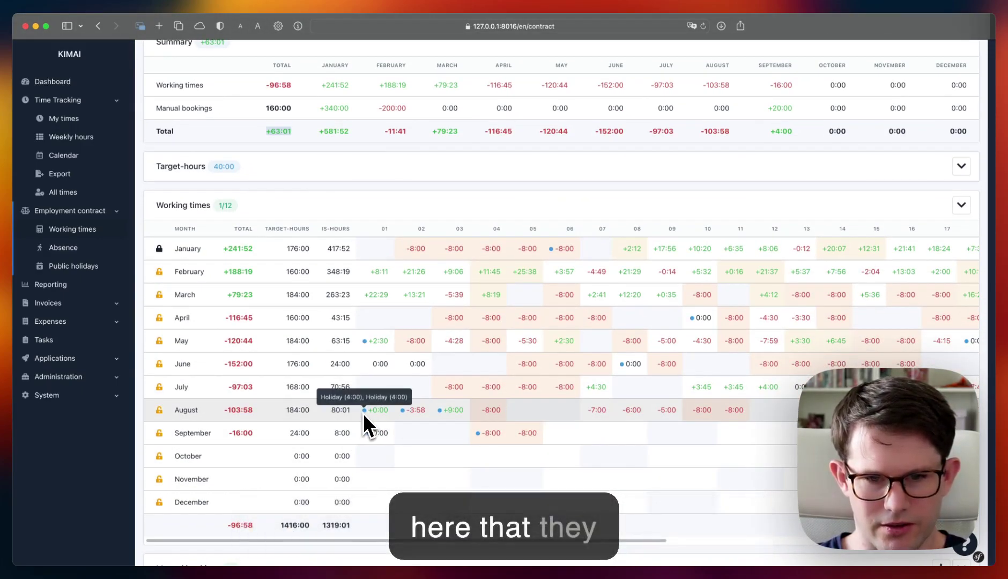